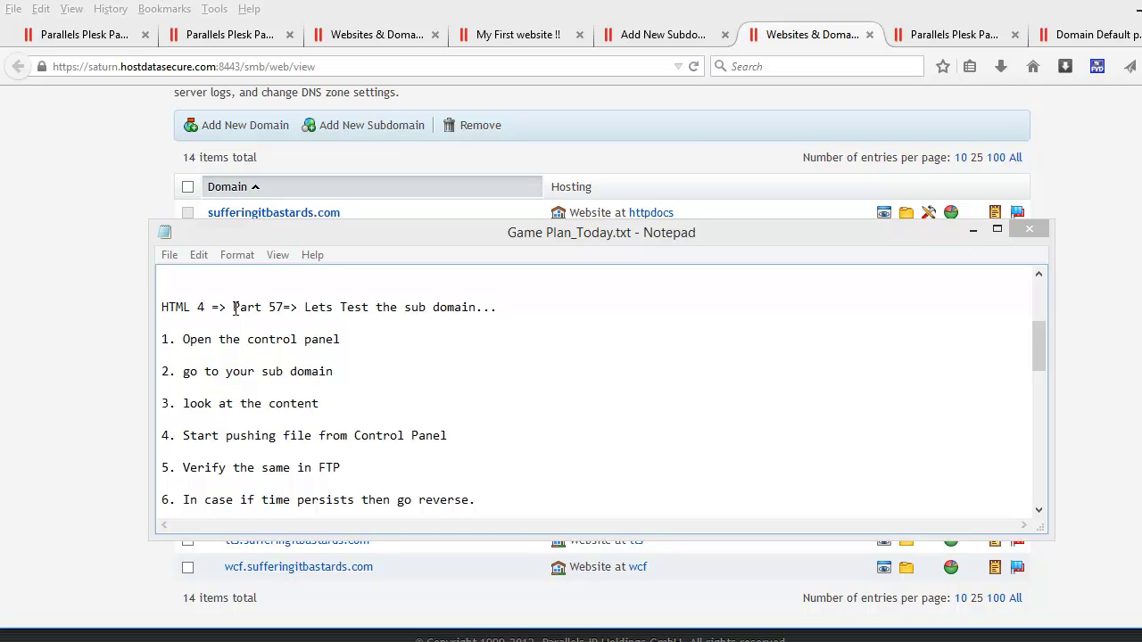
# Step: Bring the Plesk Panel home page in Firefox forward, leaving the Notepad game plan notes behind
pyautogui.click(104, 40)
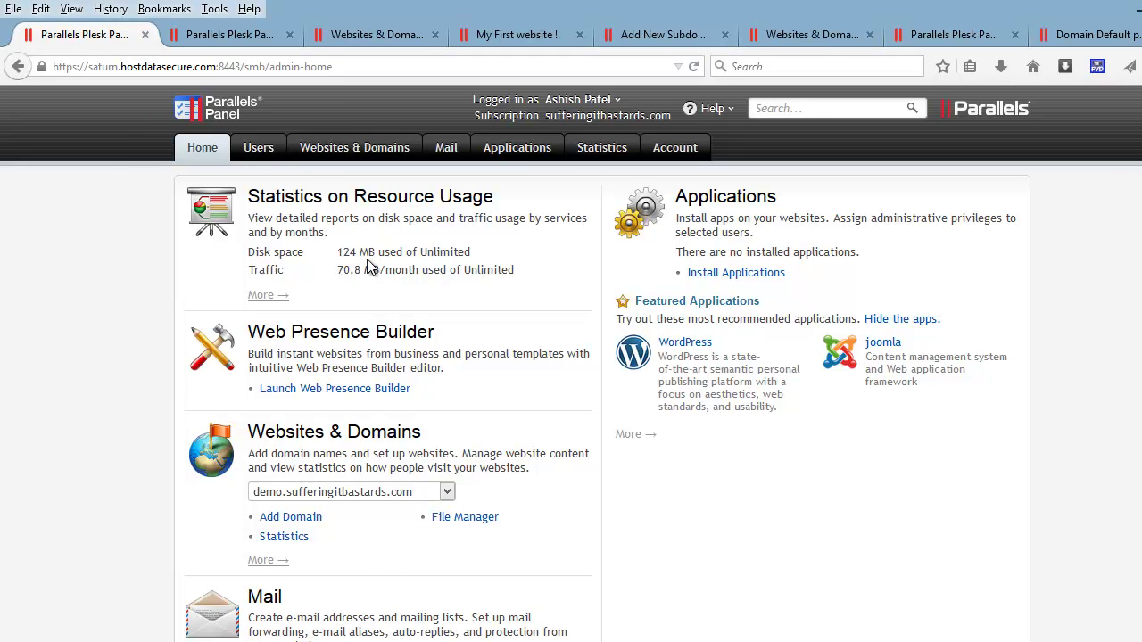
# Step: Review the ok subdomain form and the 14-item Websites & Domains list that includes ok.sufferingitbastards.com
pyautogui.click(346, 34)
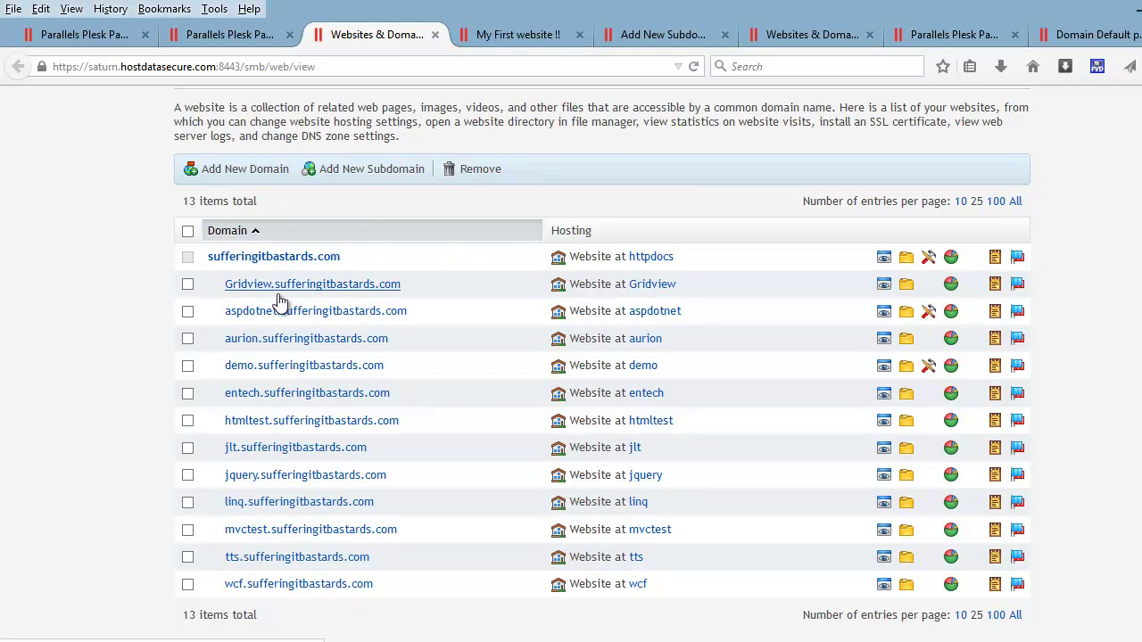
pyautogui.click(638, 40)
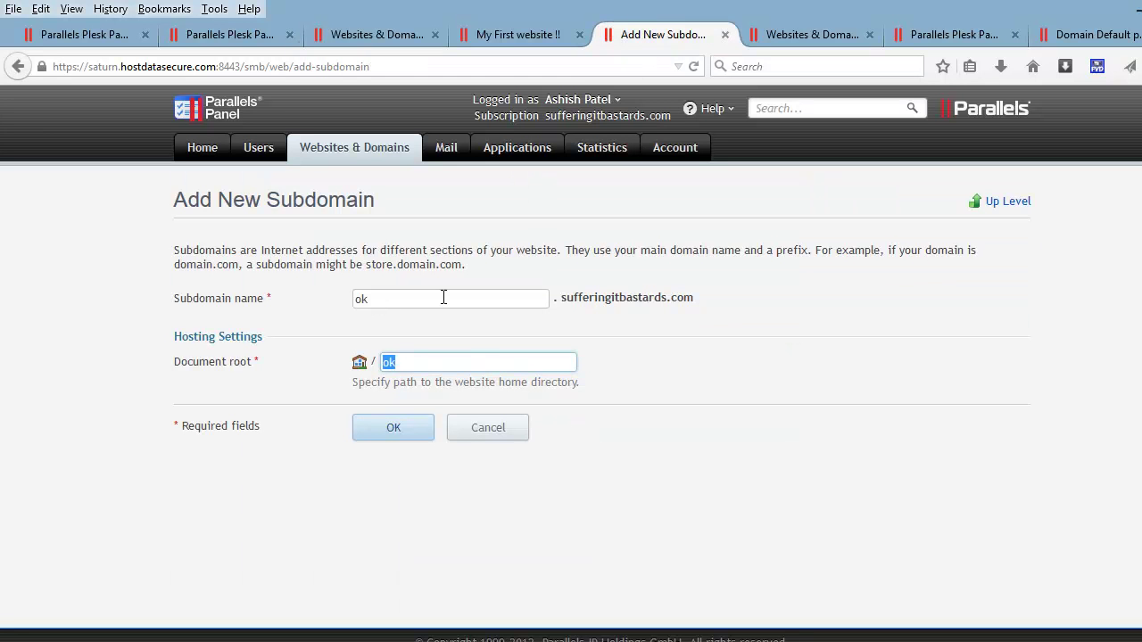
pyautogui.click(787, 42)
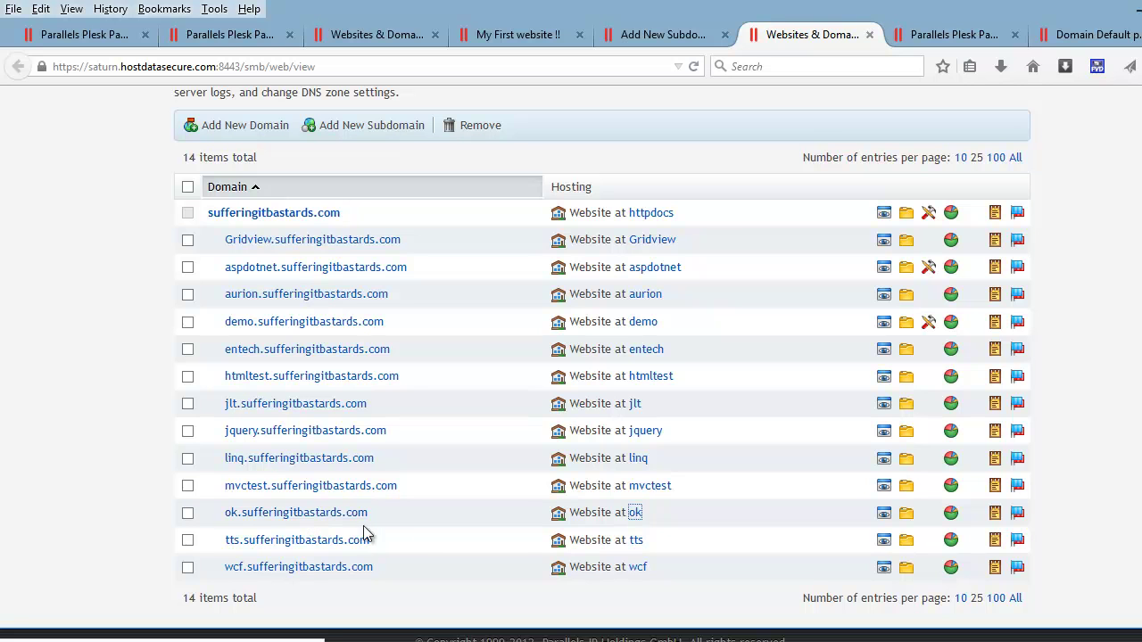
pyautogui.hotkey('alt', 'Tab')
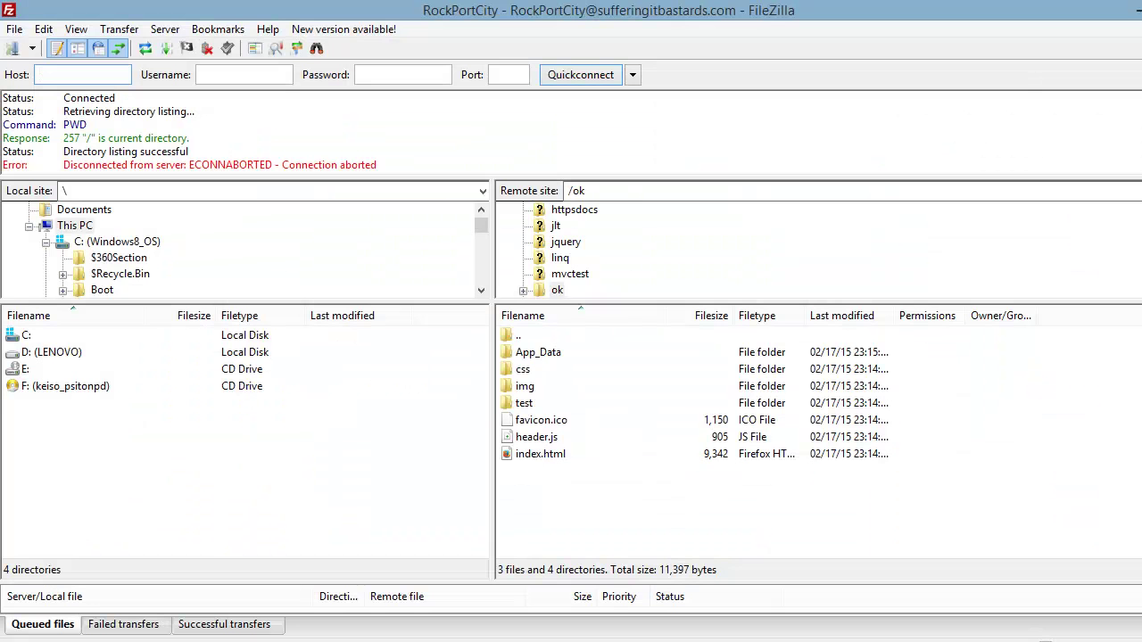
pyautogui.click(560, 291)
pyautogui.hotkey('alt', 'Tab')
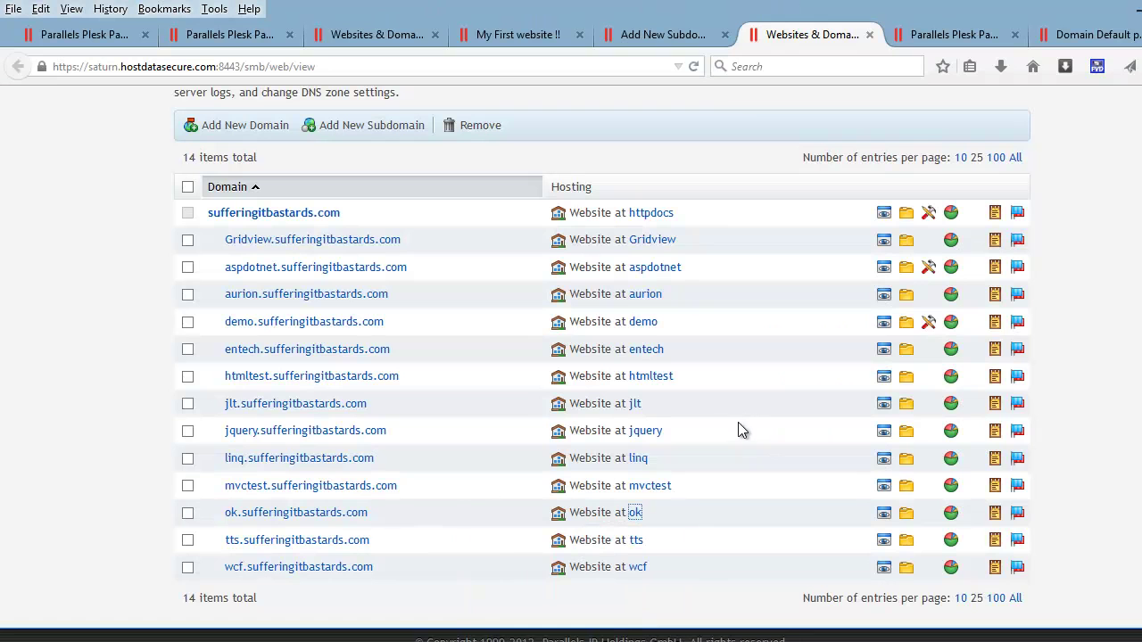
# Step: View the ok folder in File Manager, recheck its document root path, then go to FileZilla
pyautogui.rightClick(634, 518)
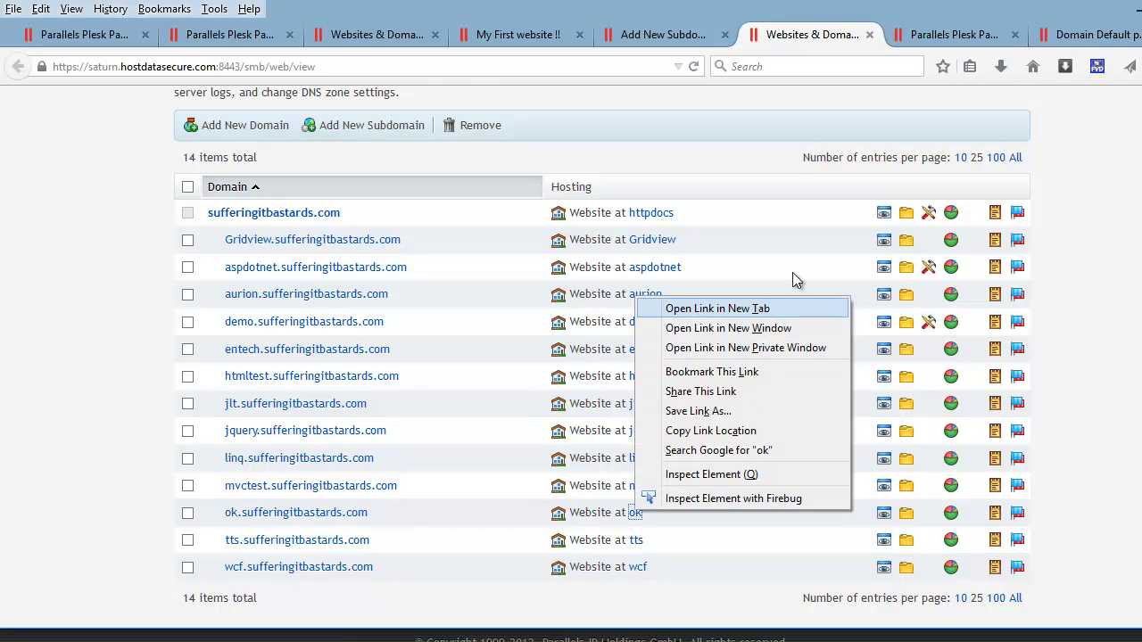
pyautogui.click(953, 35)
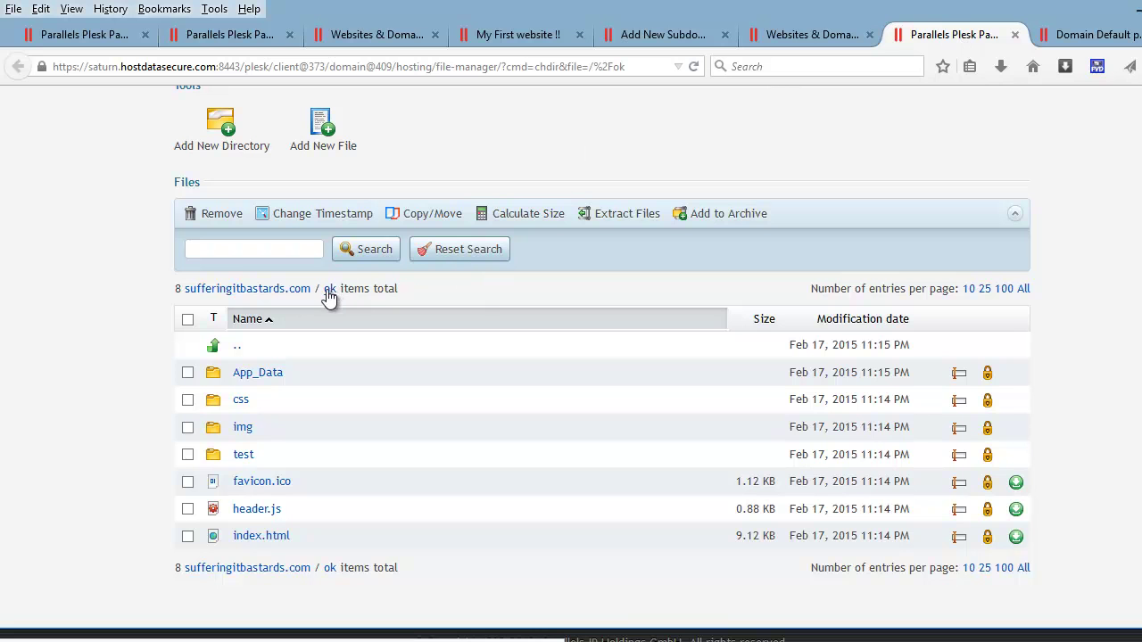
pyautogui.click(665, 34)
pyautogui.click(420, 362)
pyautogui.moveTo(419, 362); pyautogui.dragTo(384, 365)
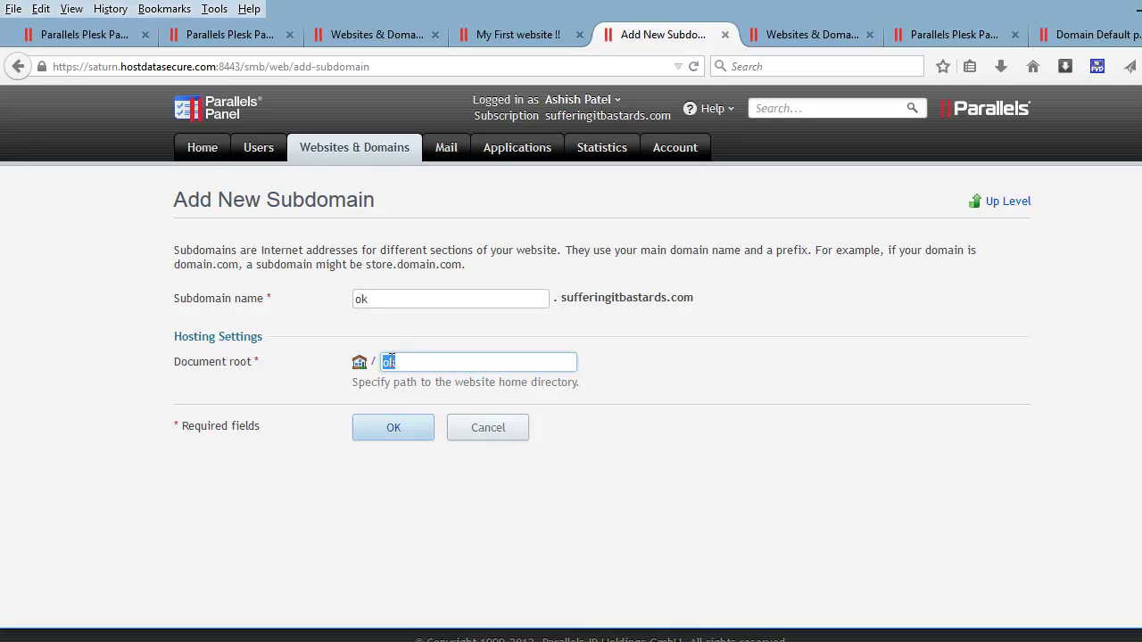
pyautogui.click(954, 34)
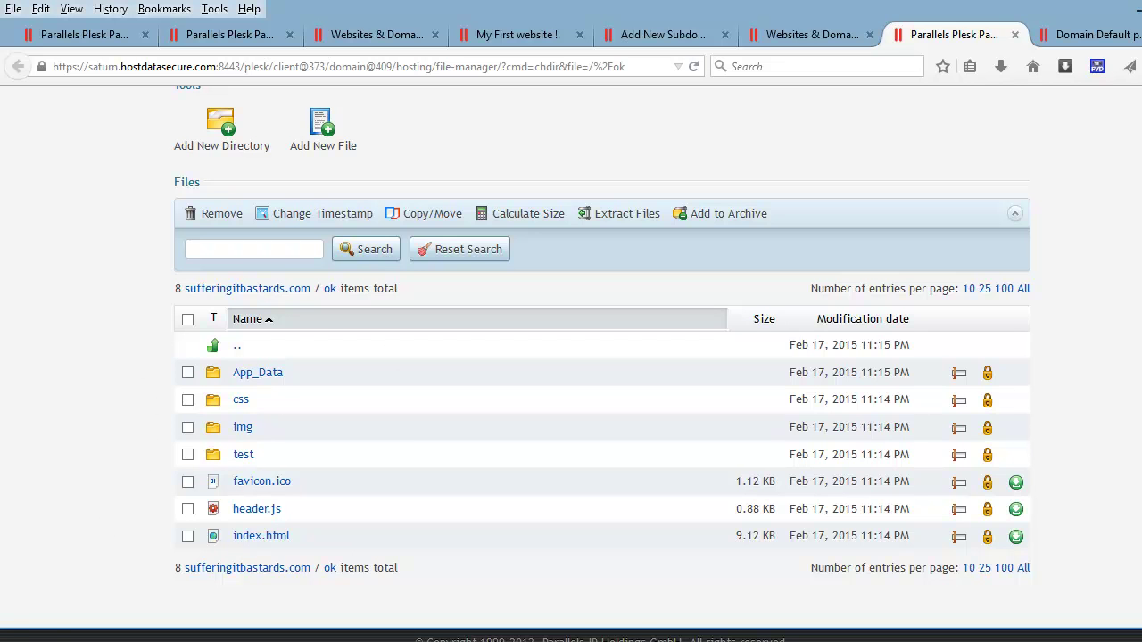
pyautogui.hotkey('alt', 'Tab')
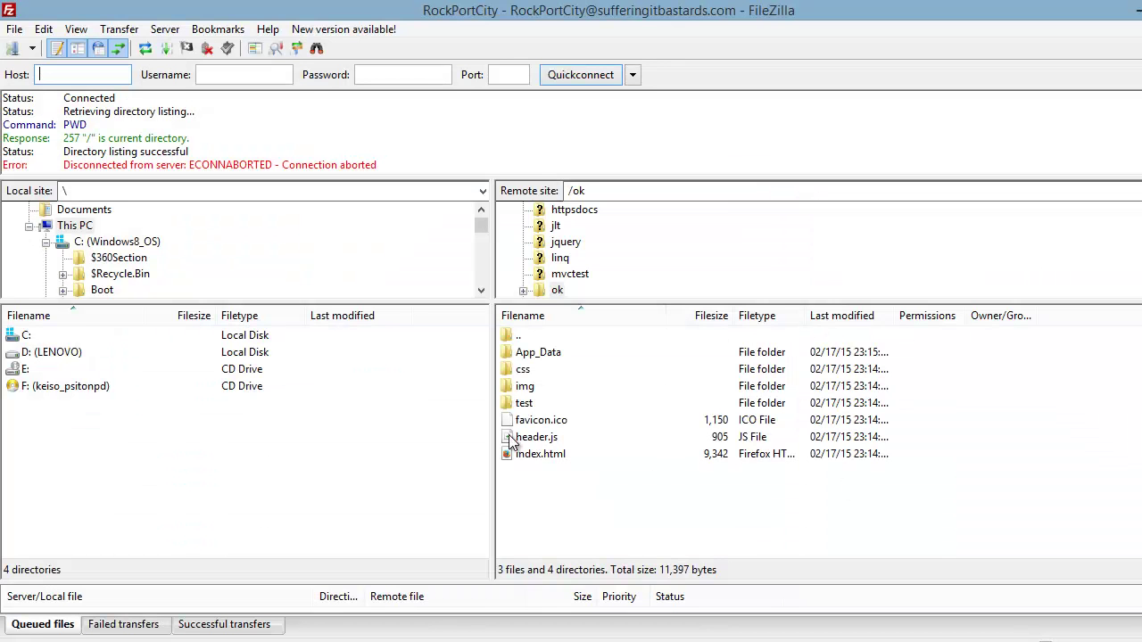
# Step: Reconnect FileZilla to RockPortCity, reopen the remote ok folder, and return to Plesk's File Manager
pyautogui.click(32, 48)
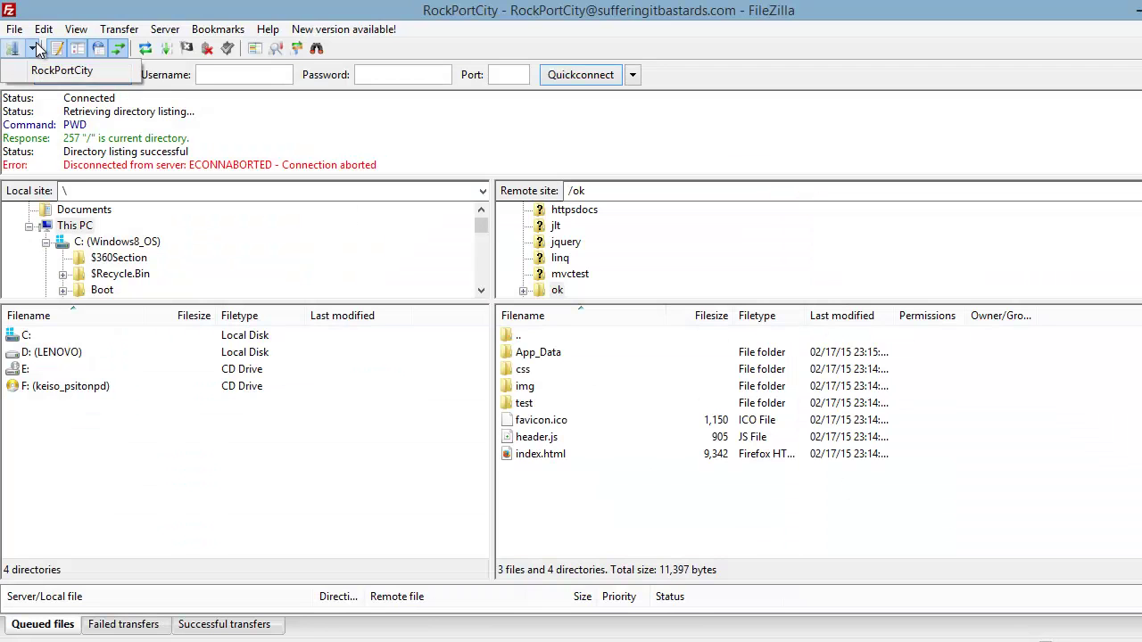
pyautogui.click(45, 70)
pyautogui.click(647, 386)
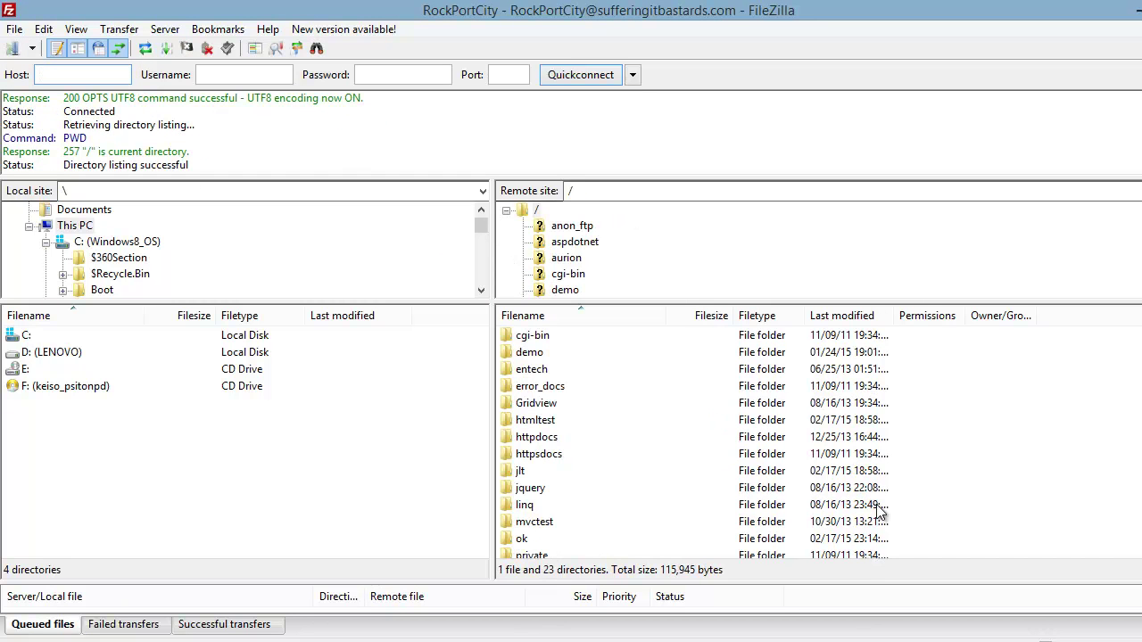
pyautogui.scroll(-2, 630, 439)
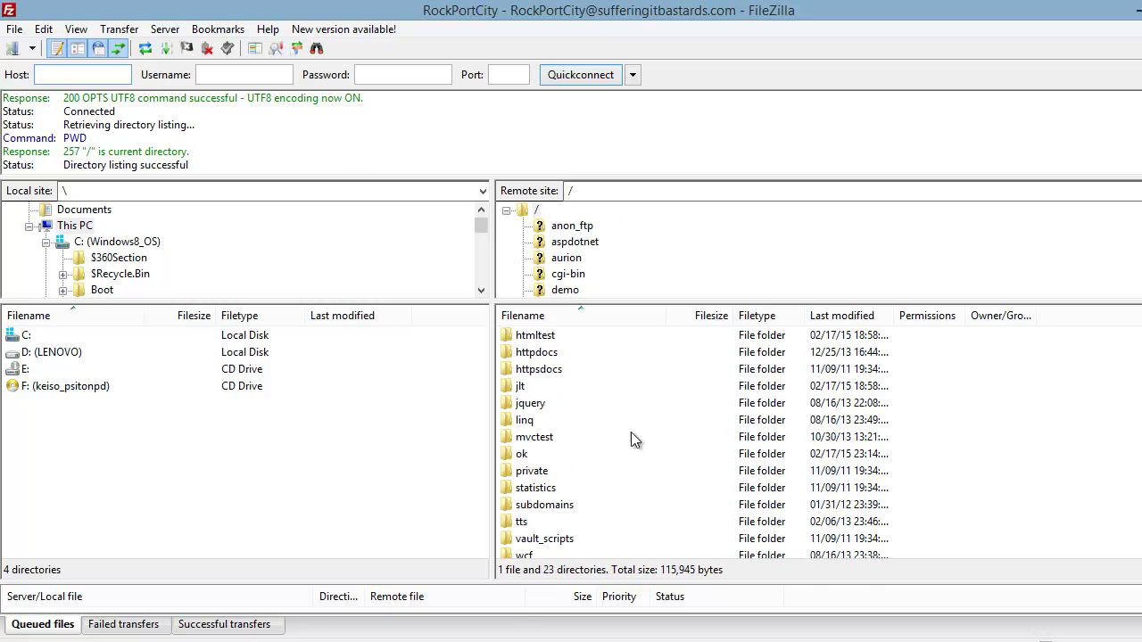
pyautogui.doubleClick(523, 454)
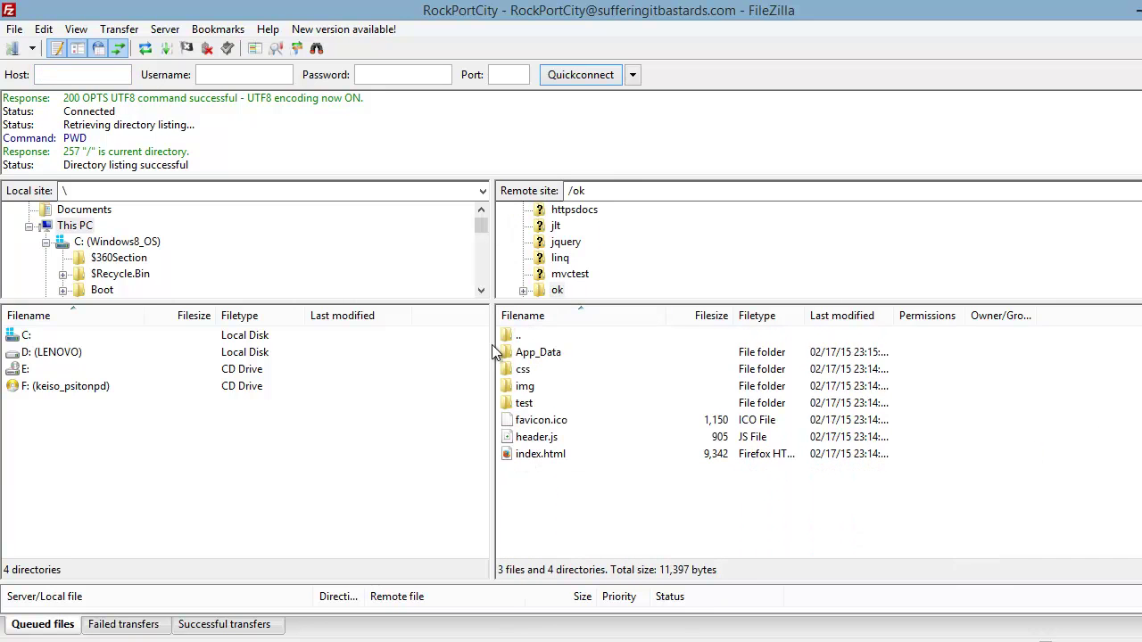
pyautogui.click(490, 636)
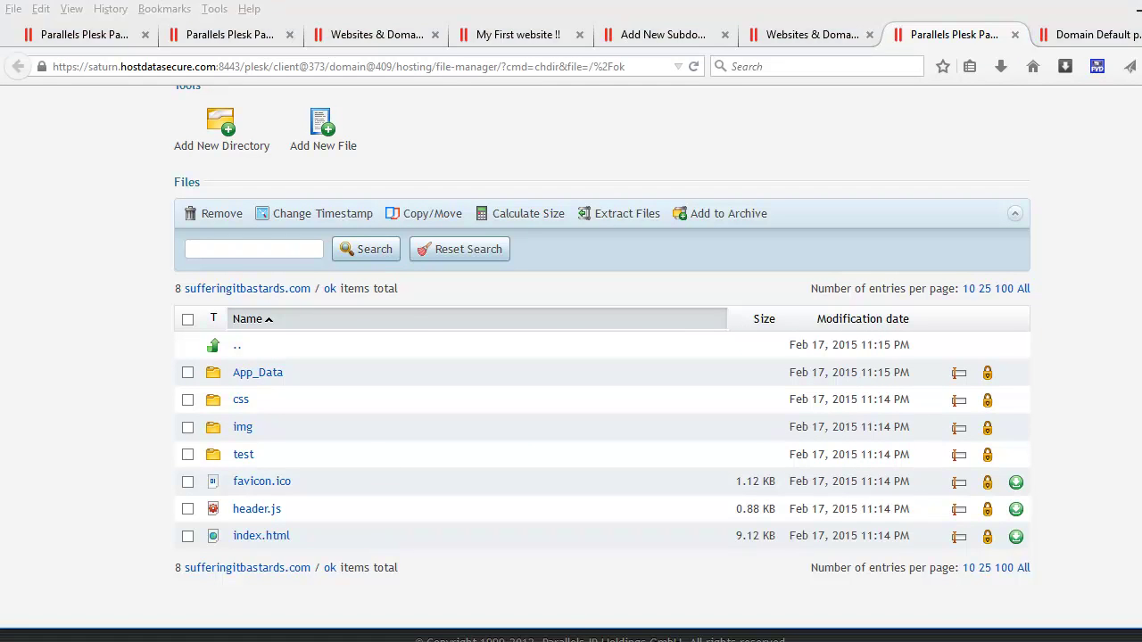
# Step: Upload Game Plan.txt from the Desktop into the ok folder through Add New File
pyautogui.click(311, 144)
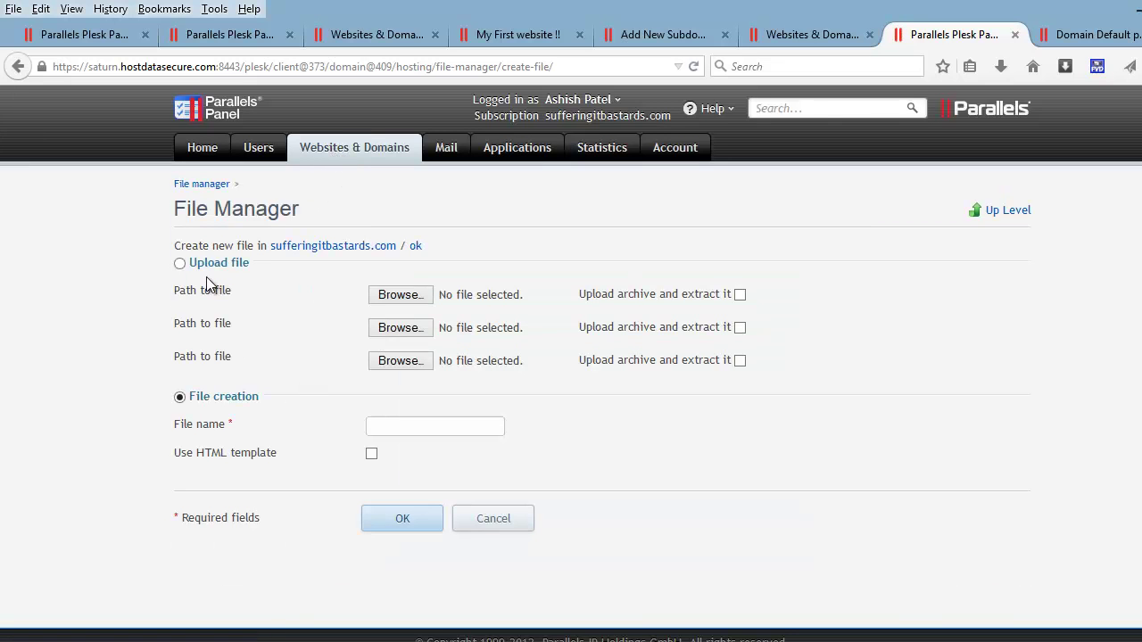
pyautogui.click(180, 264)
pyautogui.click(390, 301)
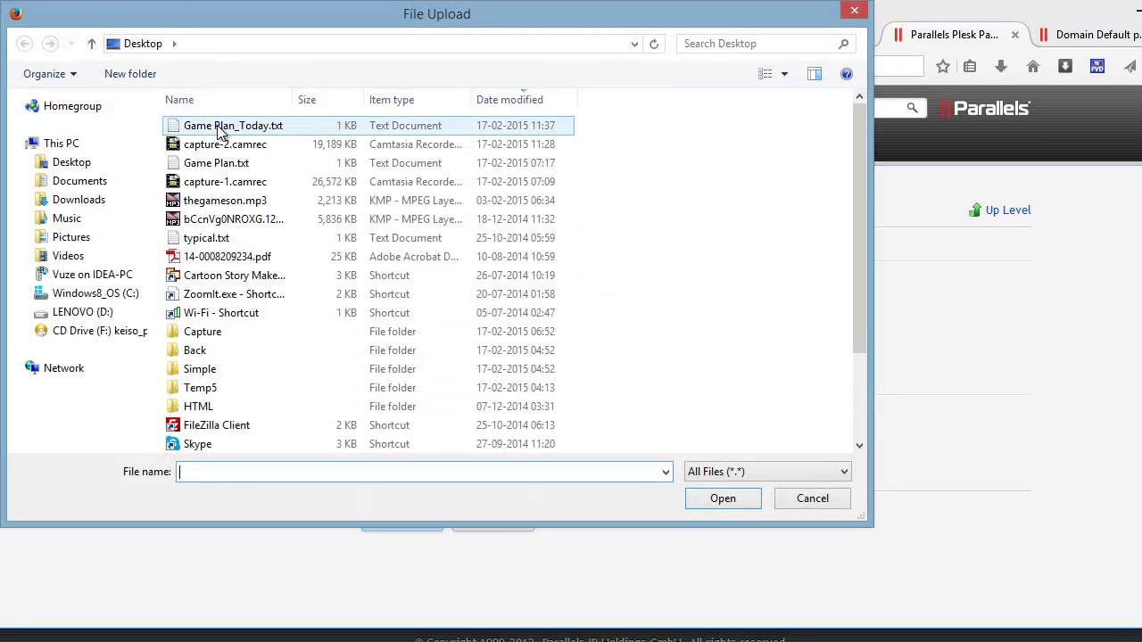
pyautogui.doubleClick(224, 163)
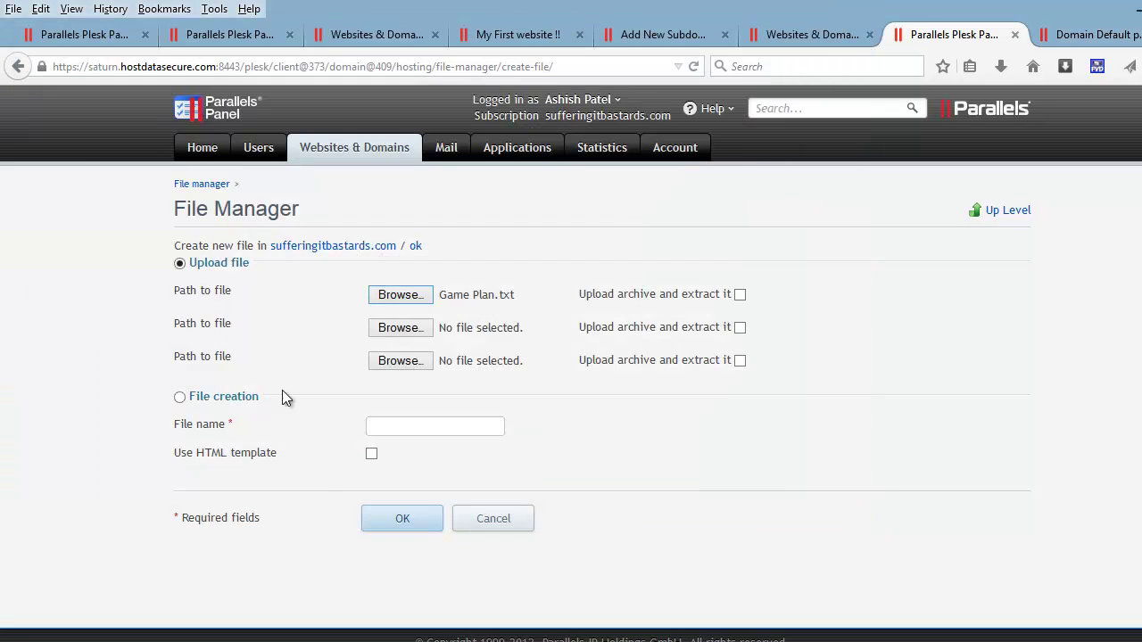
pyautogui.click(391, 529)
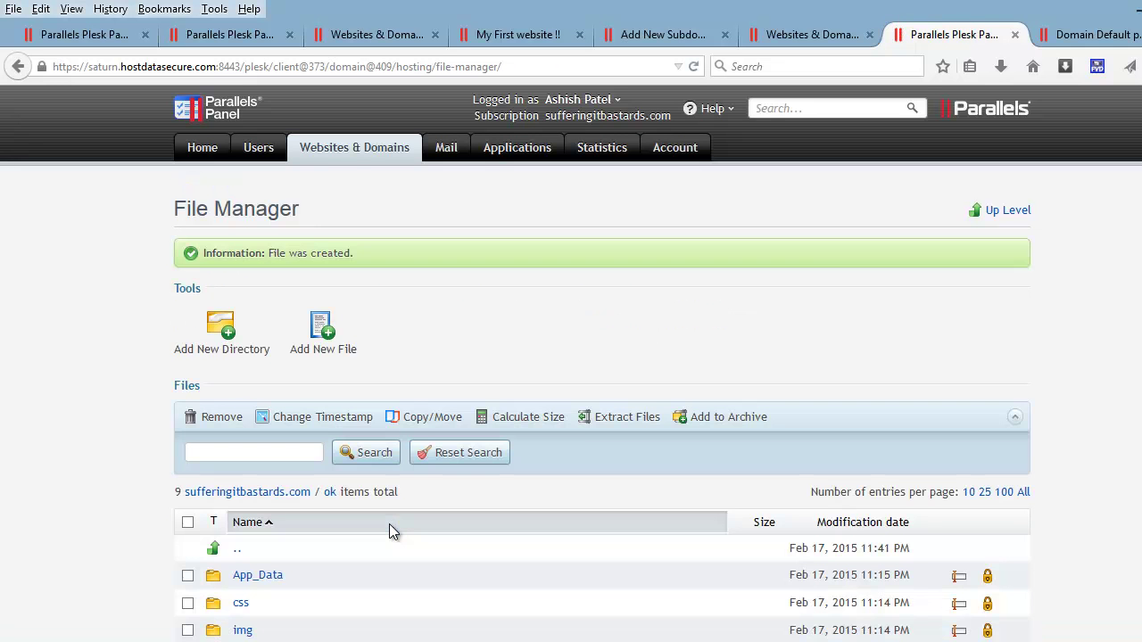
# Step: Check that the ok folder lists Game Plan.txt at 0.98 KB among 9 items, then switch to FileZilla
pyautogui.scroll(-5, 389, 523)
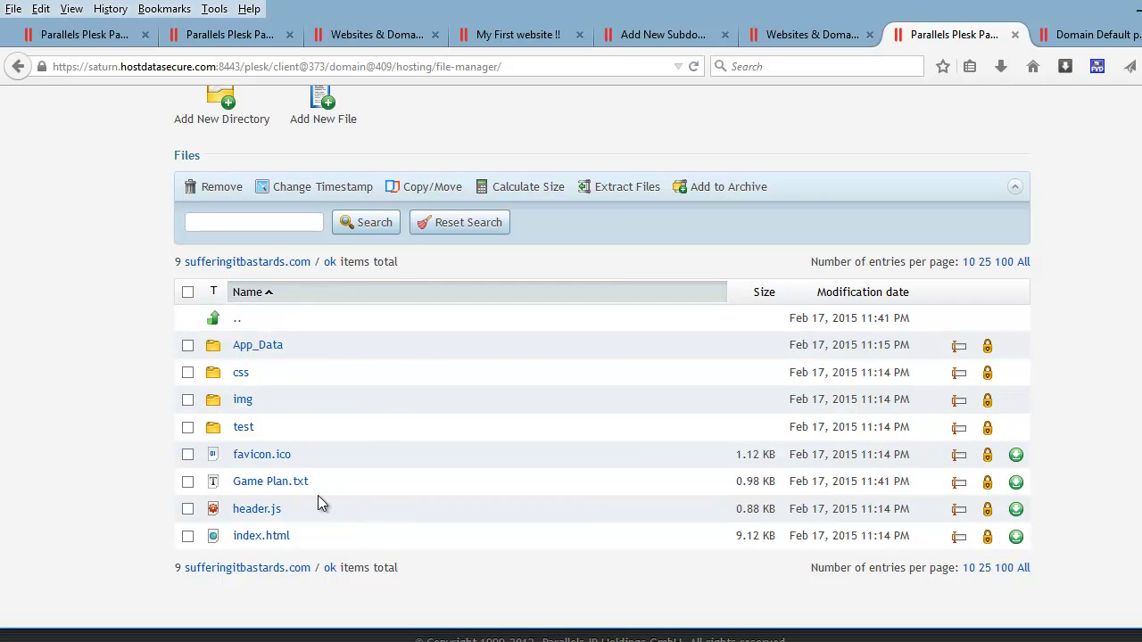
pyautogui.scroll(2, 301, 491)
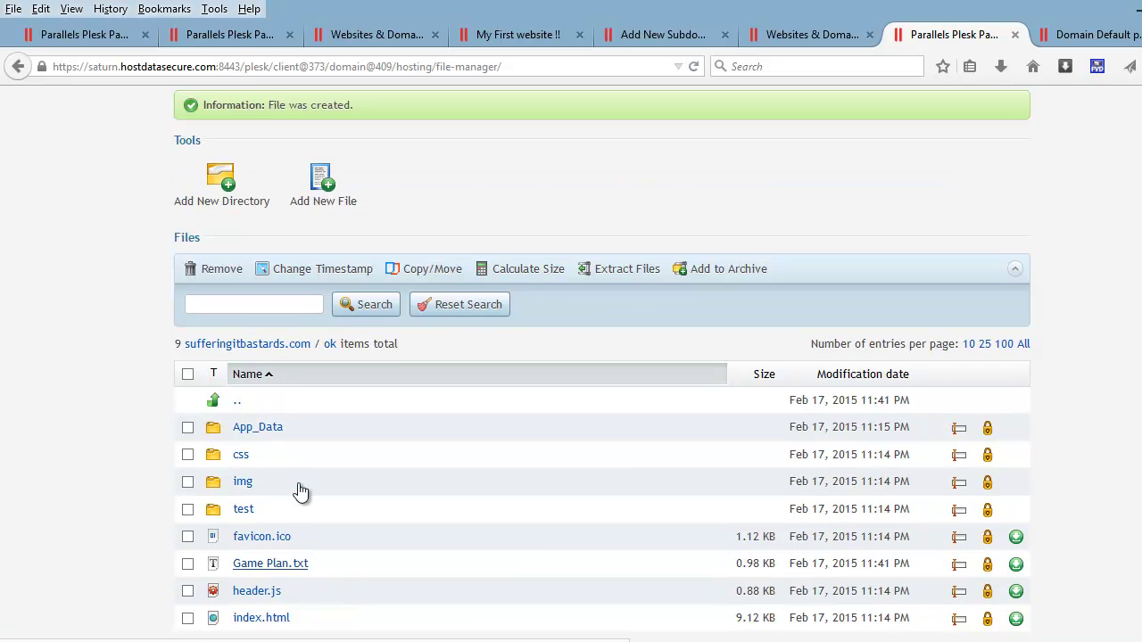
pyautogui.scroll(3, 301, 490)
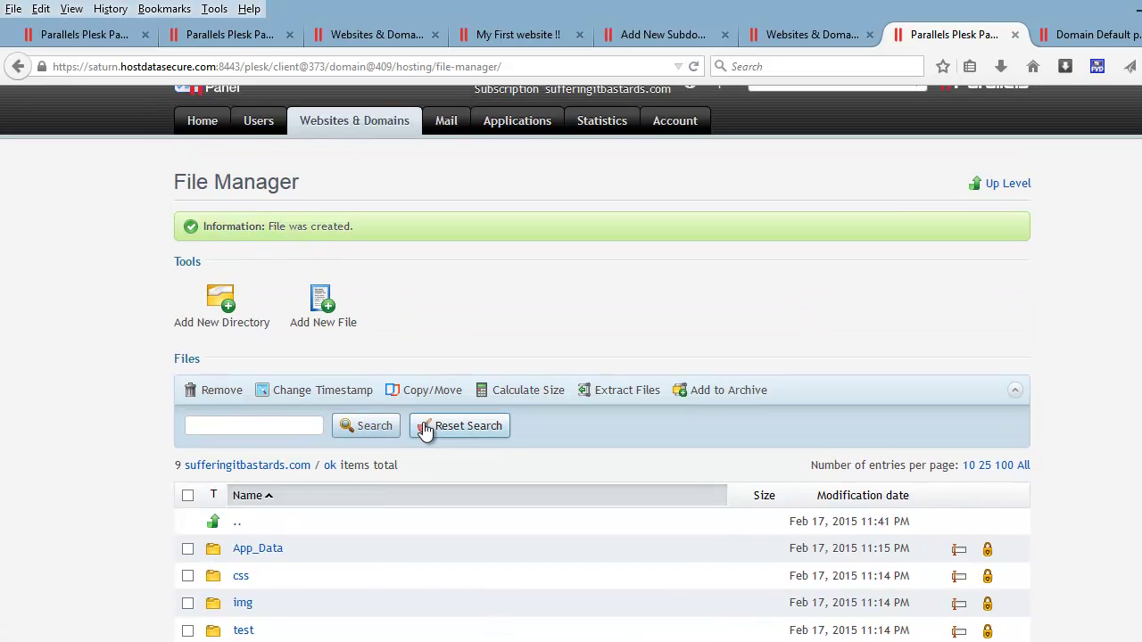
pyautogui.scroll(-4, 425, 430)
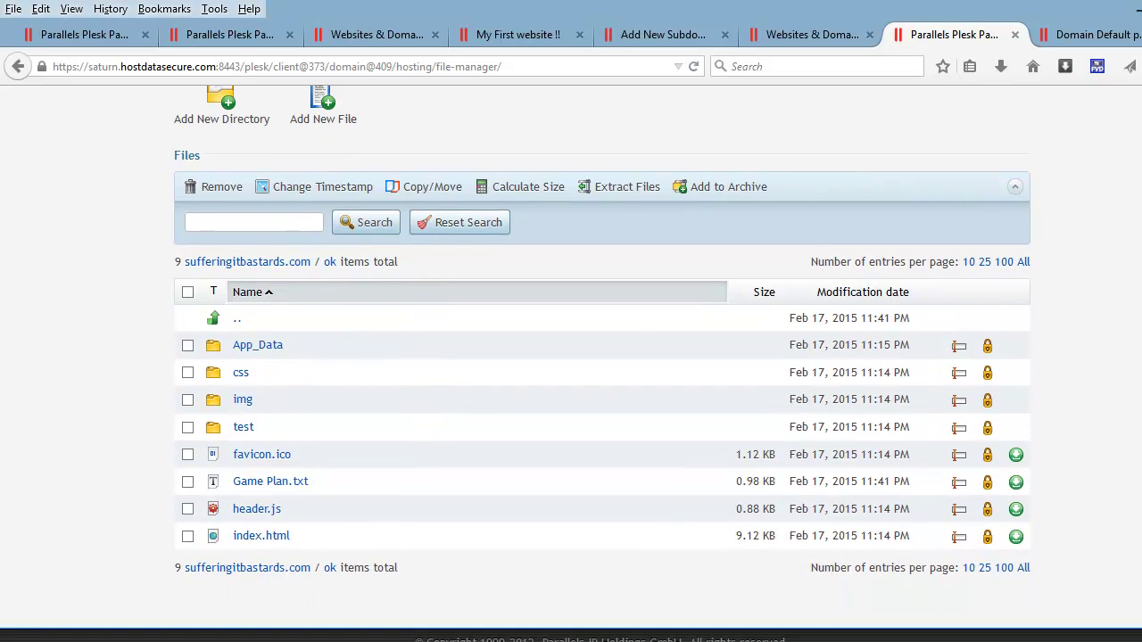
pyautogui.hotkey('alt', 'Tab')
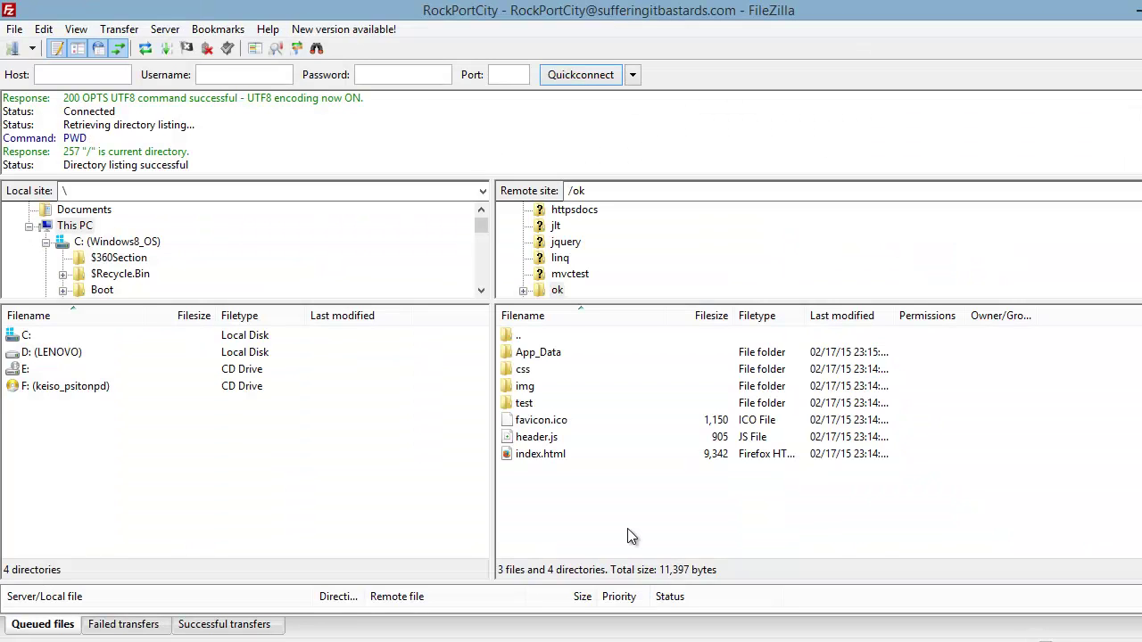
# Step: Refresh the remote /ok listing so Game Plan.txt appears at 1,005 bytes
pyautogui.rightClick(580, 489)
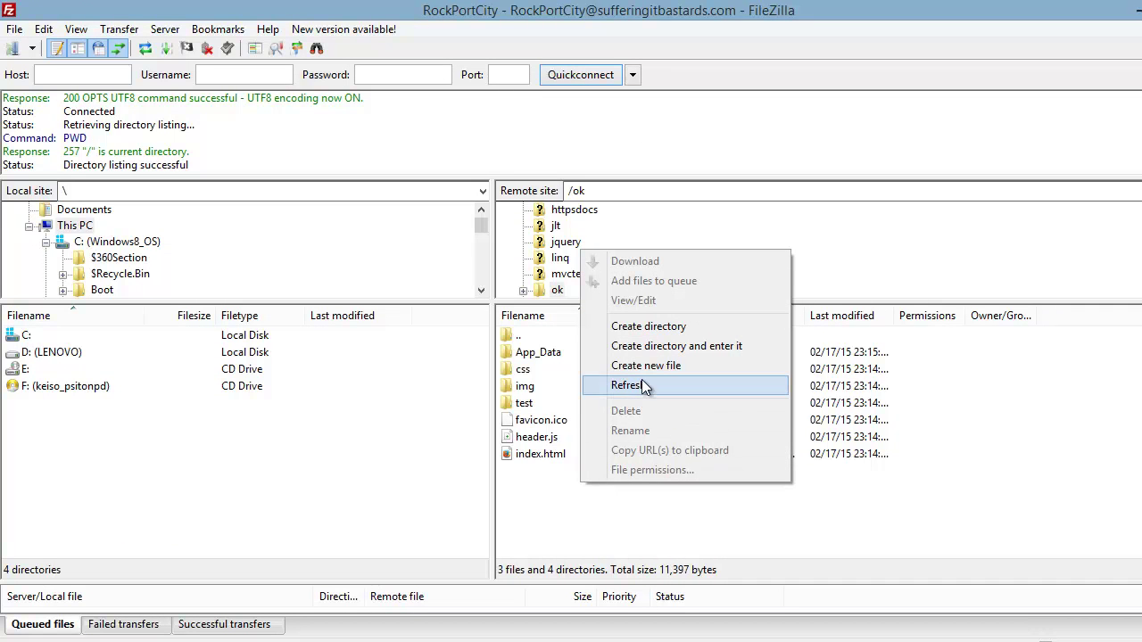
pyautogui.click(587, 500)
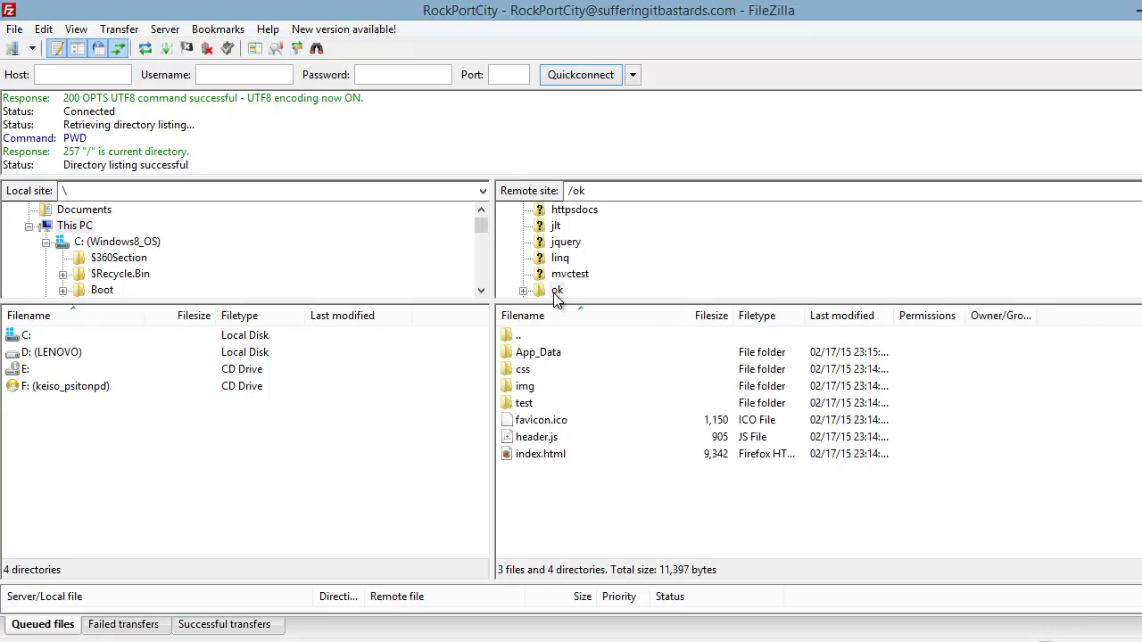
pyautogui.rightClick(642, 499)
pyautogui.click(707, 404)
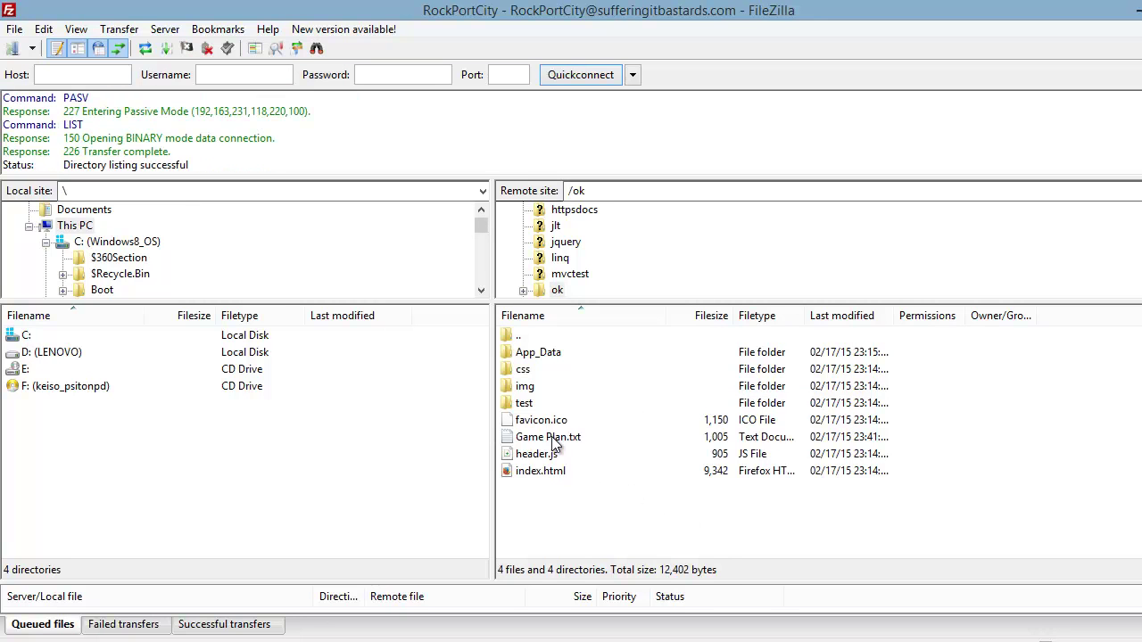
# Step: Open Game Plan.txt in Notepad and highlight the Control Panel upload and FTP verification steps
pyautogui.click(543, 440)
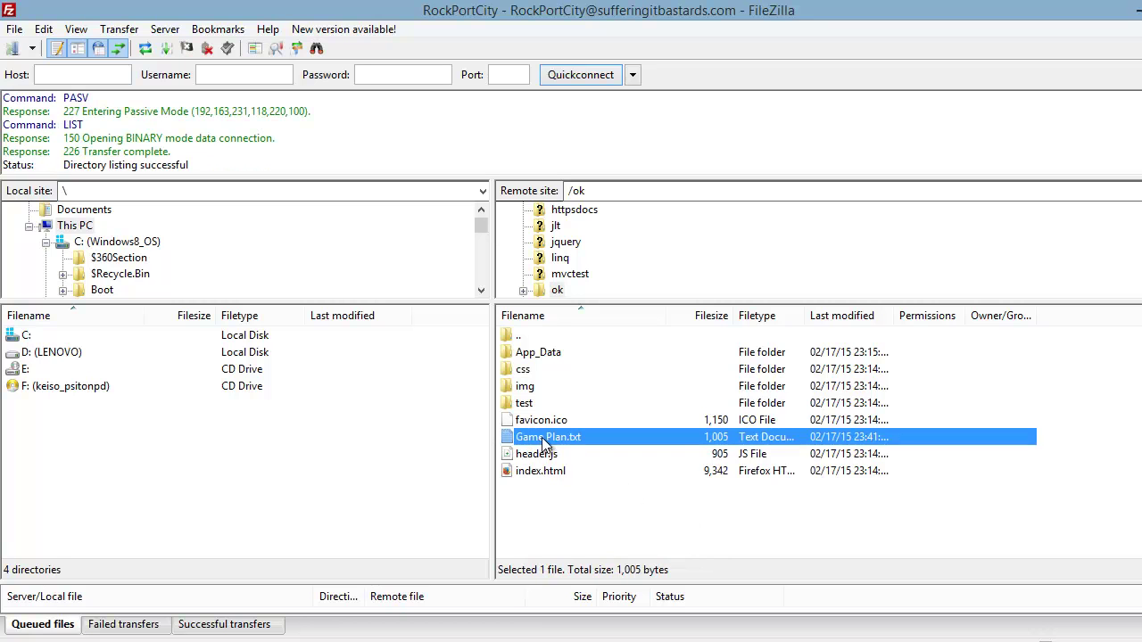
pyautogui.doubleClick(541, 437)
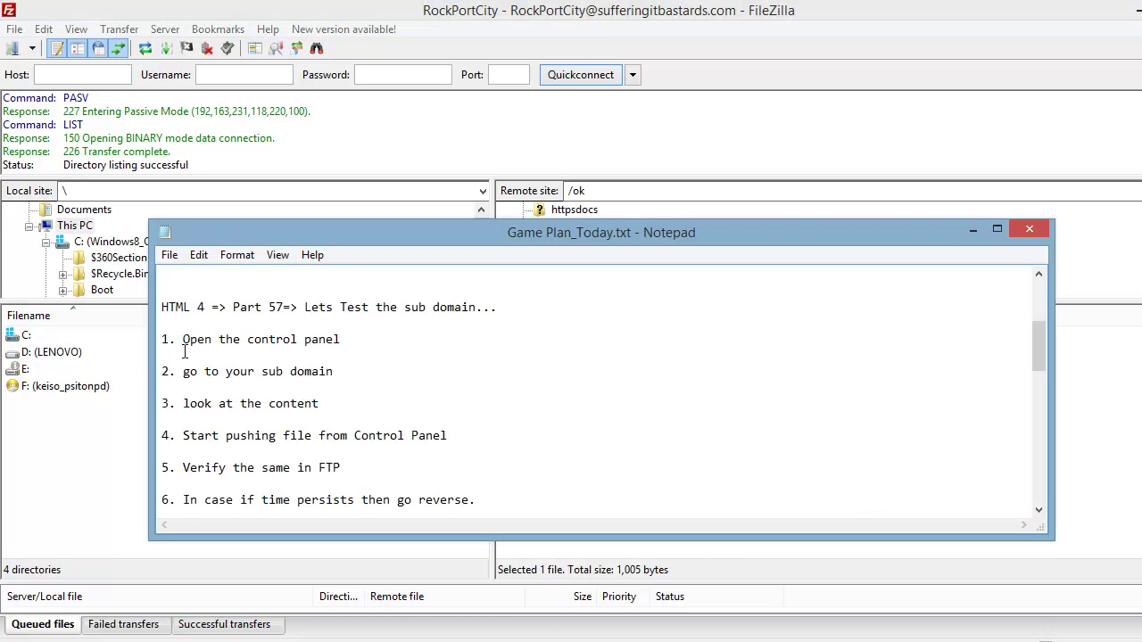
pyautogui.moveTo(183, 435); pyautogui.dragTo(393, 436)
pyautogui.moveTo(181, 473); pyautogui.dragTo(341, 468)
pyautogui.click(726, 573)
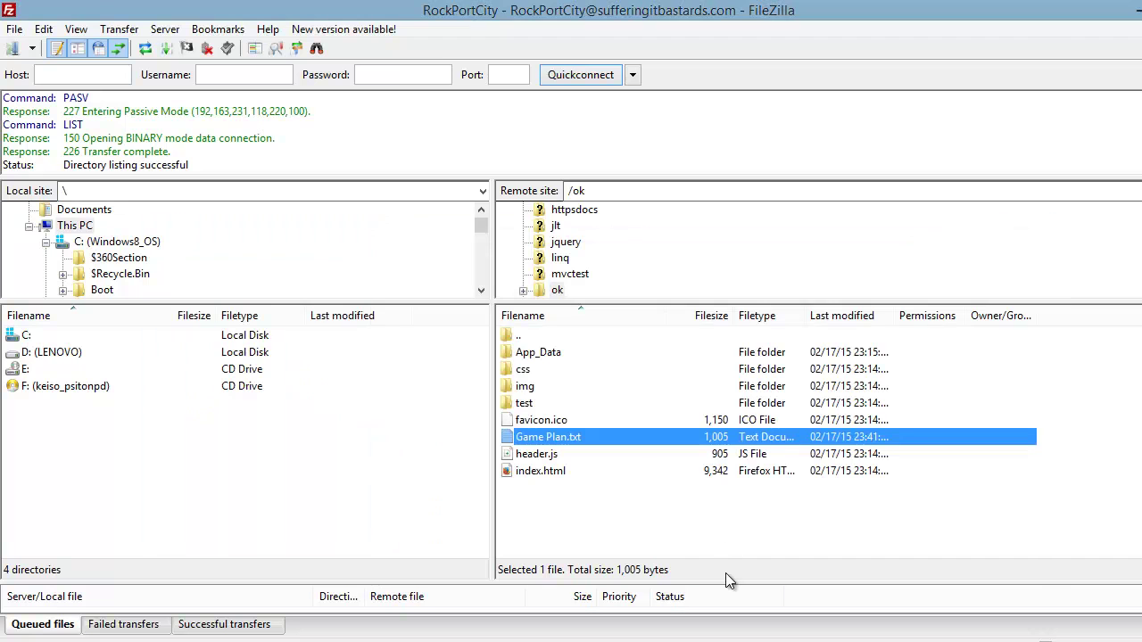
# Step: Delete Game Plan.txt from the server's /ok folder and refresh, leaving 3 files and 4 directories
pyautogui.rightClick(537, 440)
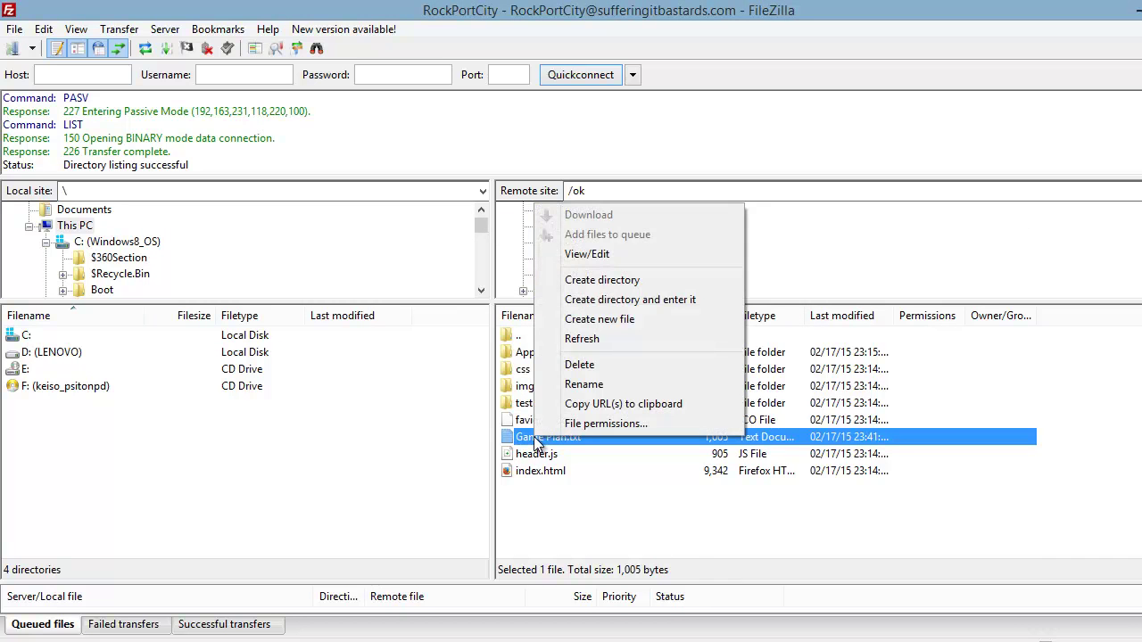
pyautogui.click(588, 366)
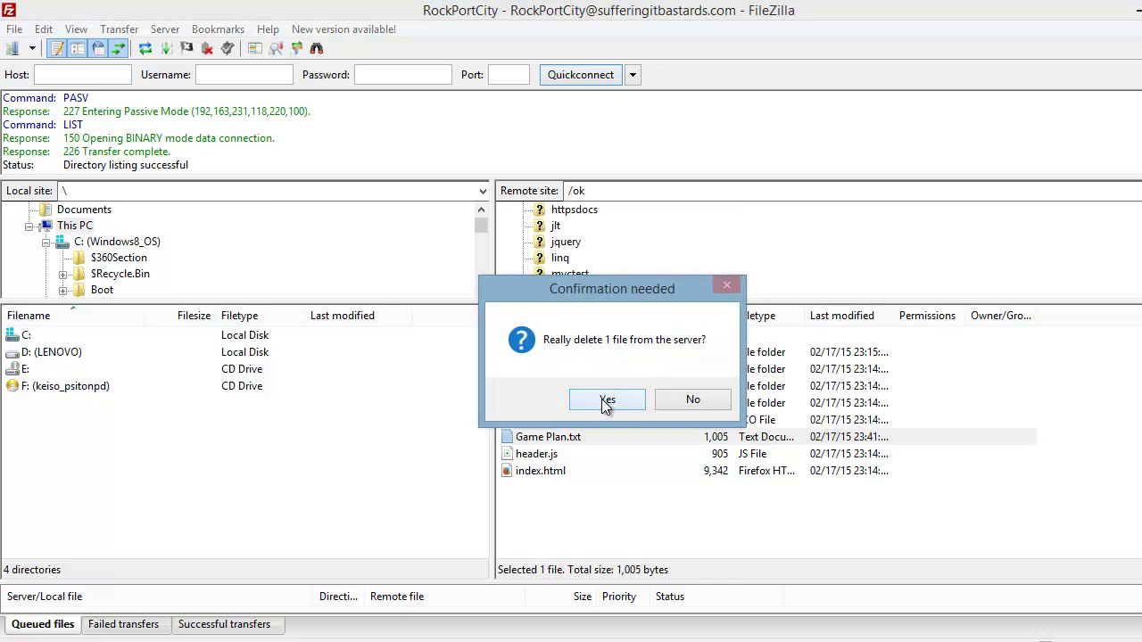
pyautogui.click(602, 399)
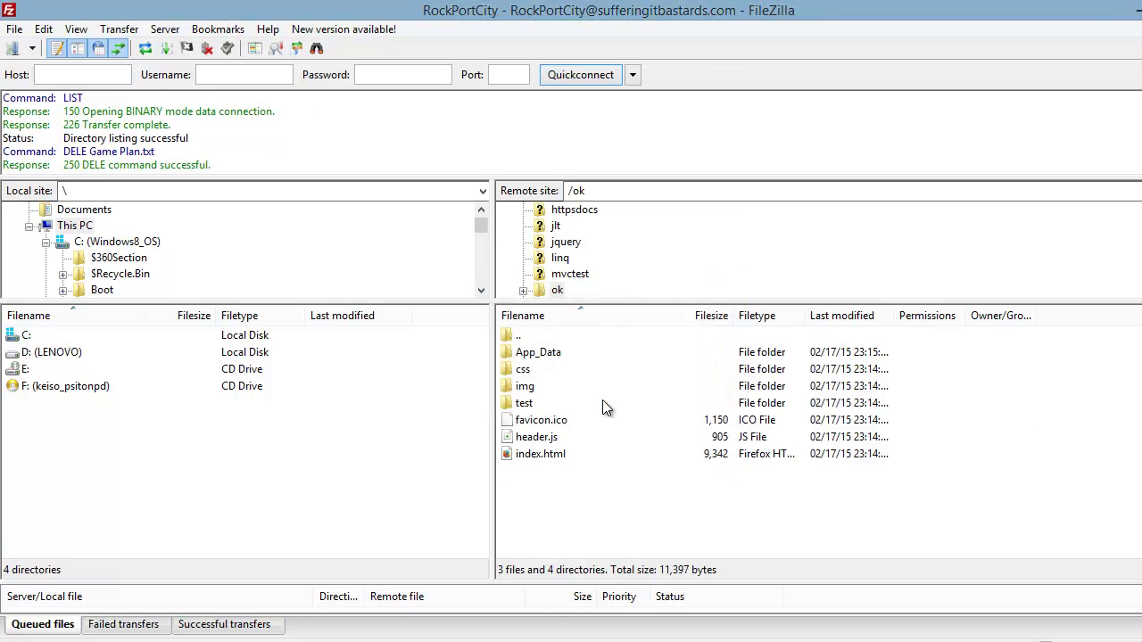
pyautogui.rightClick(610, 500)
pyautogui.click(680, 401)
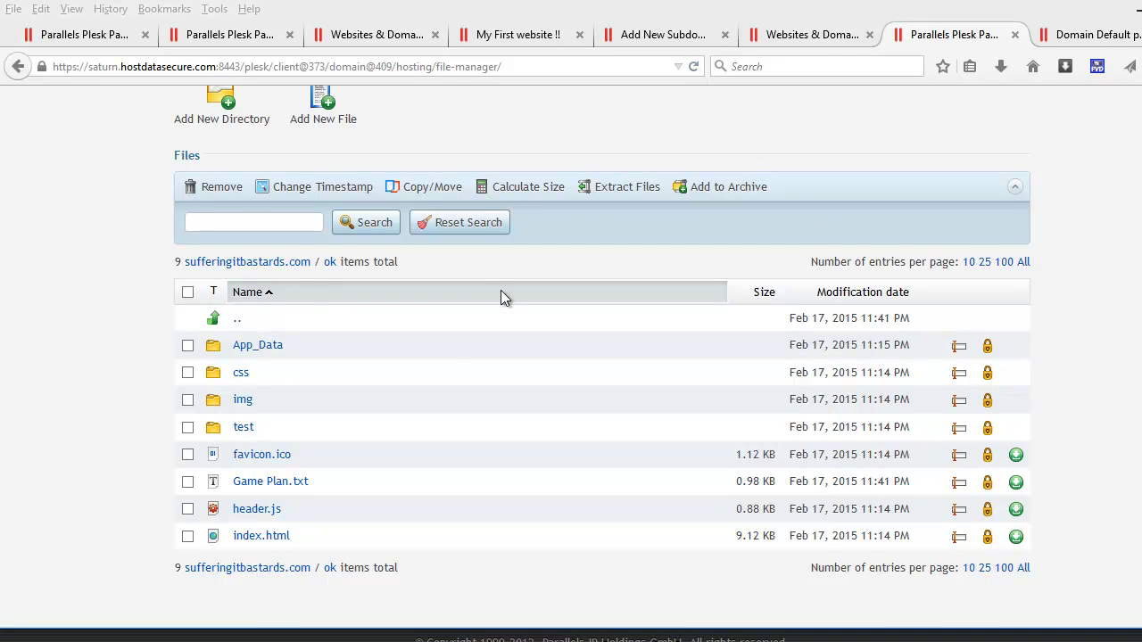
# Step: Reload Plesk's File Manager to confirm the ok folder is back to 8 items, then return to FileZilla
pyautogui.click(692, 67)
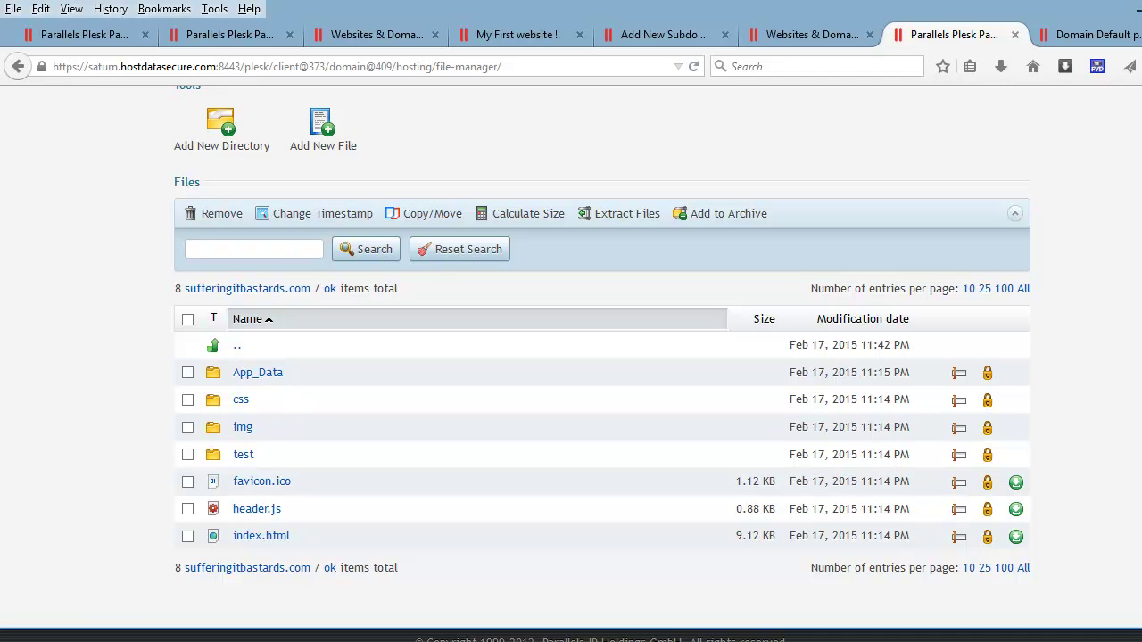
pyautogui.hotkey('alt', 'Tab')
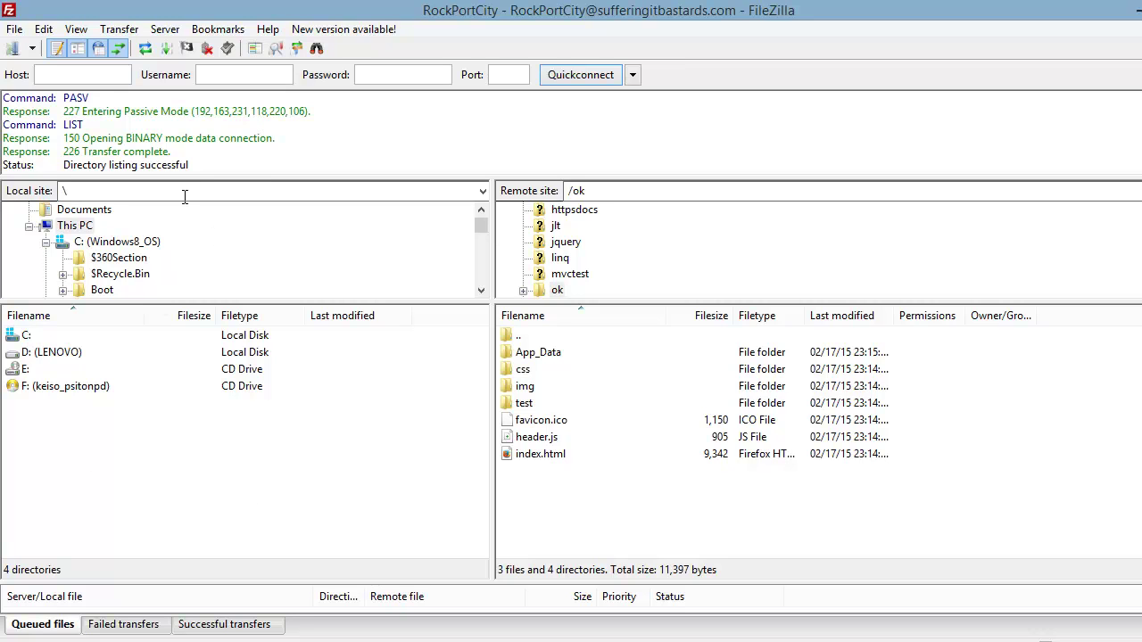
# Step: Collapse the local C: drive branch in FileZilla and return to Plesk's File Manager in Firefox
pyautogui.click(47, 244)
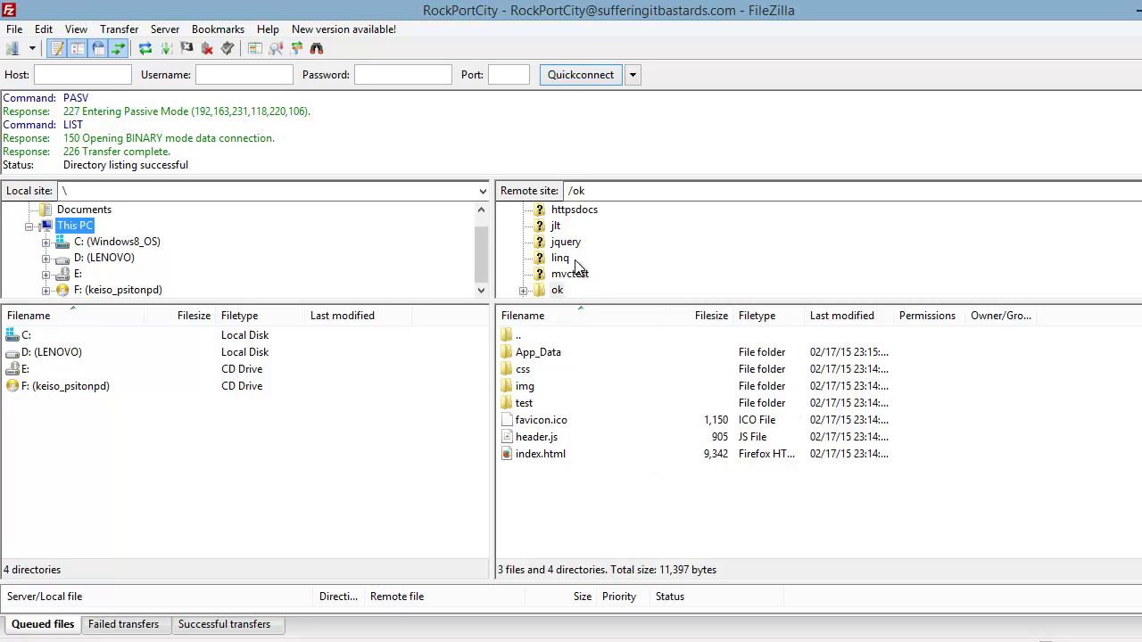
pyautogui.click(342, 490)
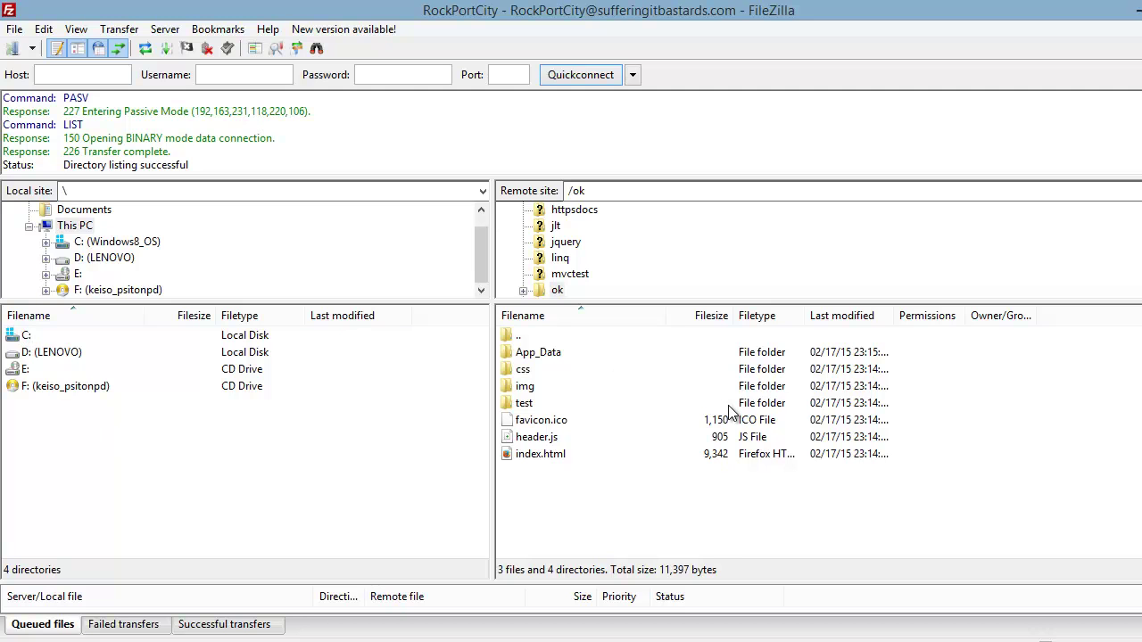
pyautogui.click(506, 641)
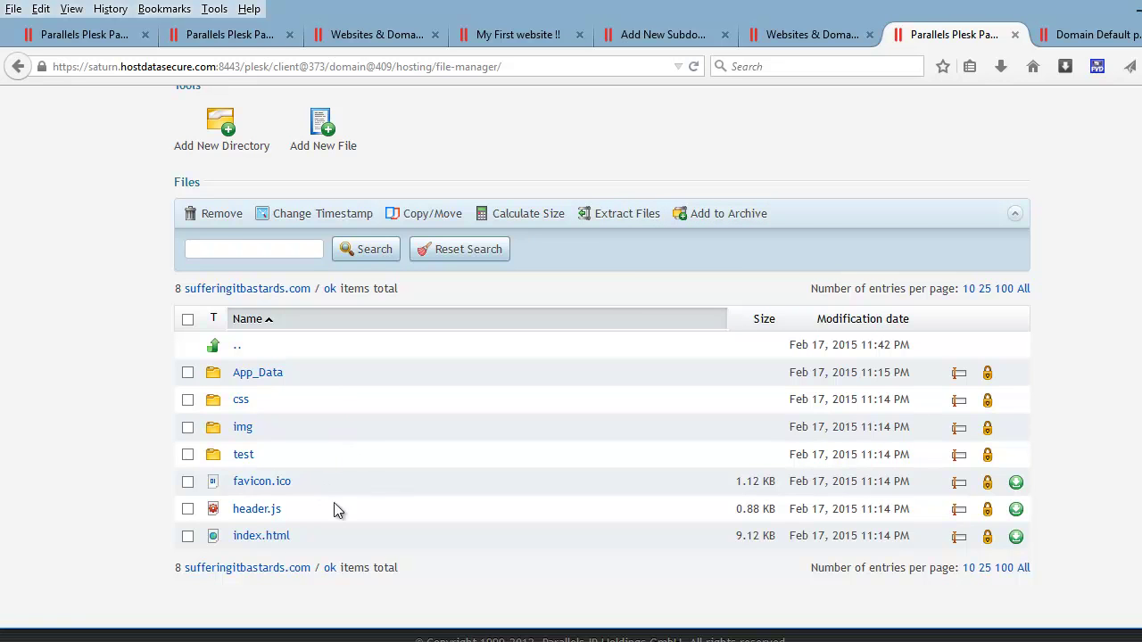
pyautogui.hotkey('alt', 'Tab')
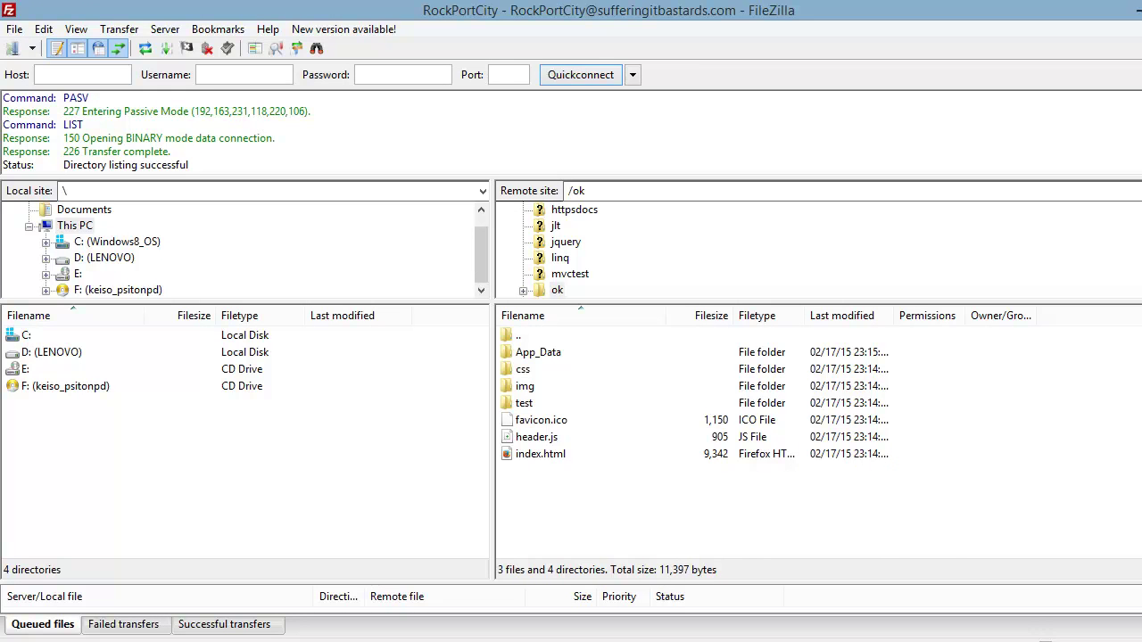
pyautogui.hotkey('alt', 'Tab')
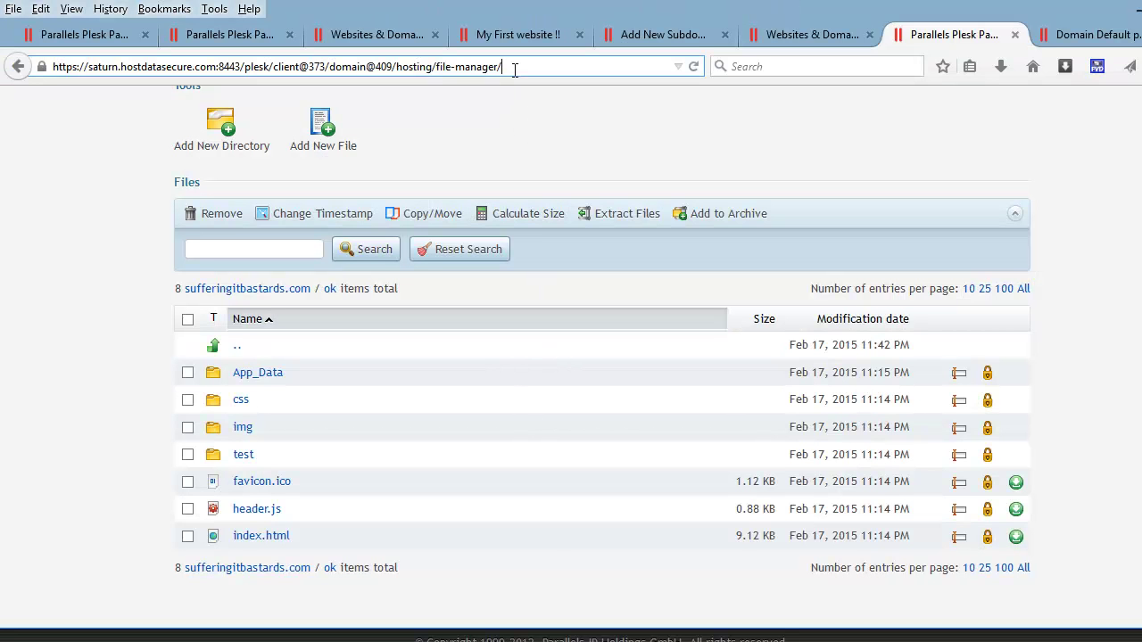
pyautogui.click(515, 67)
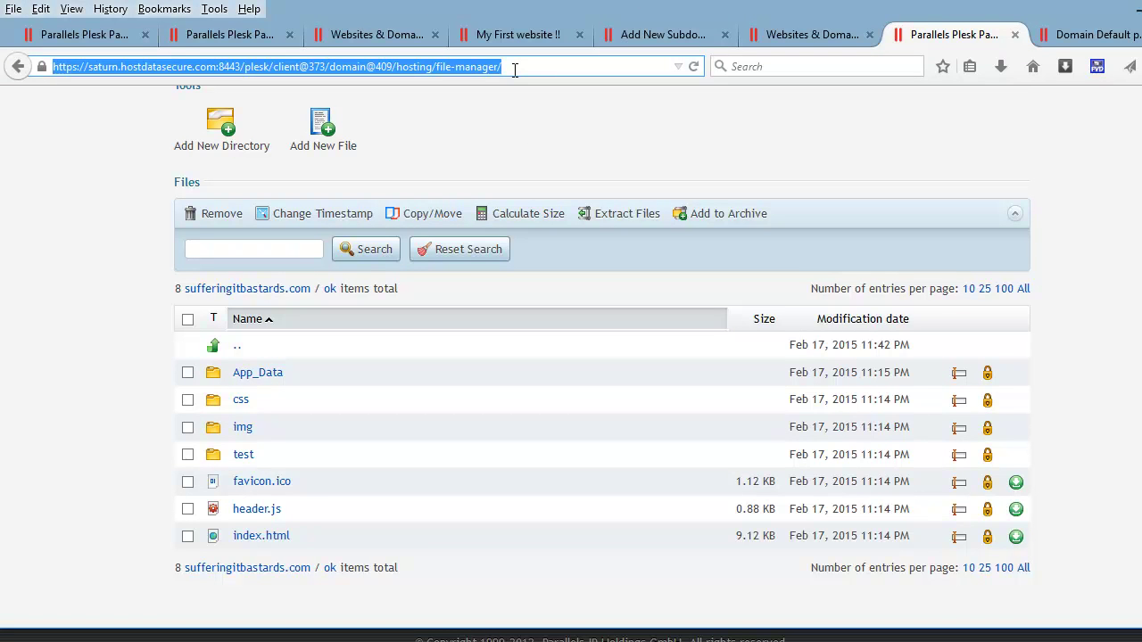
pyautogui.click(513, 136)
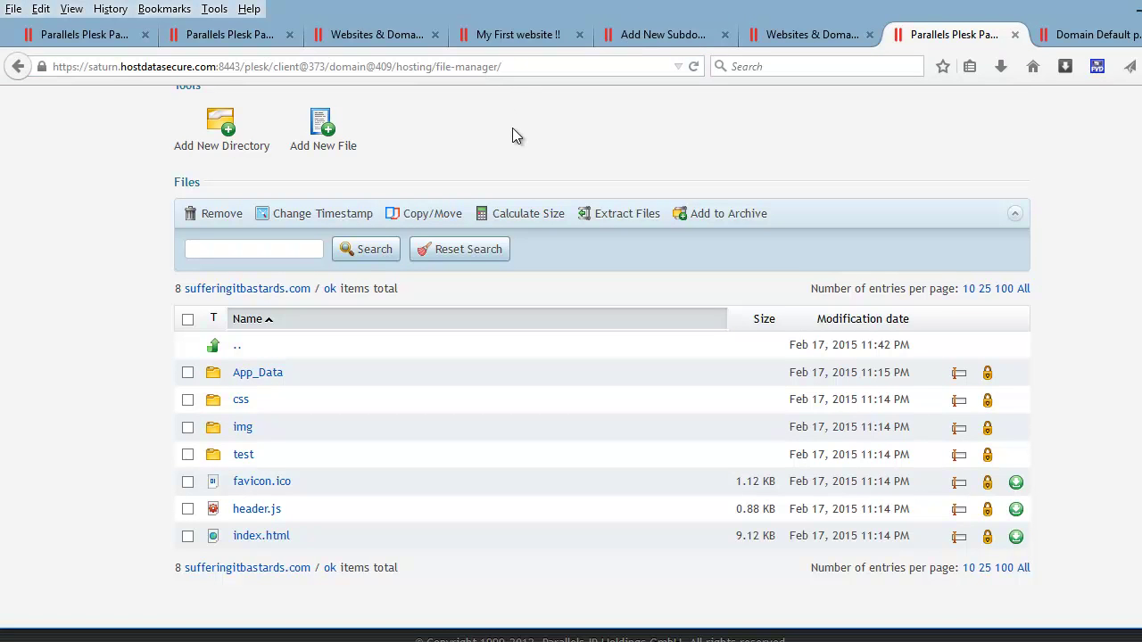
# Step: Check the htmltest site's address, then reload ok.sufferingitbastards.com to show the default Welcome to Parallels page
pyautogui.click(522, 34)
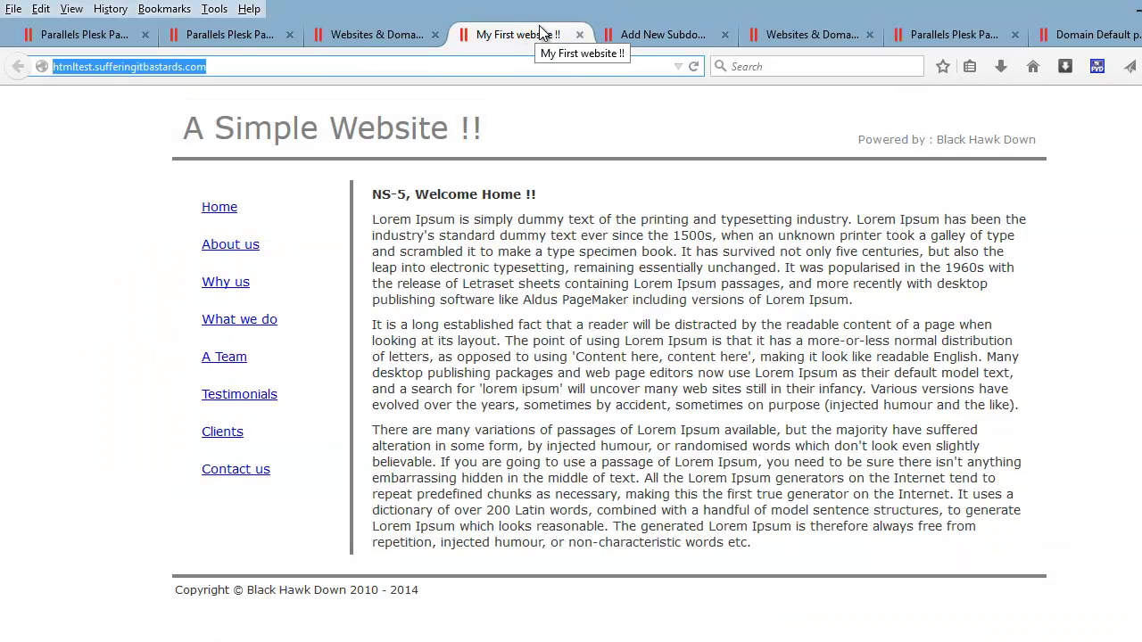
pyautogui.doubleClick(74, 67)
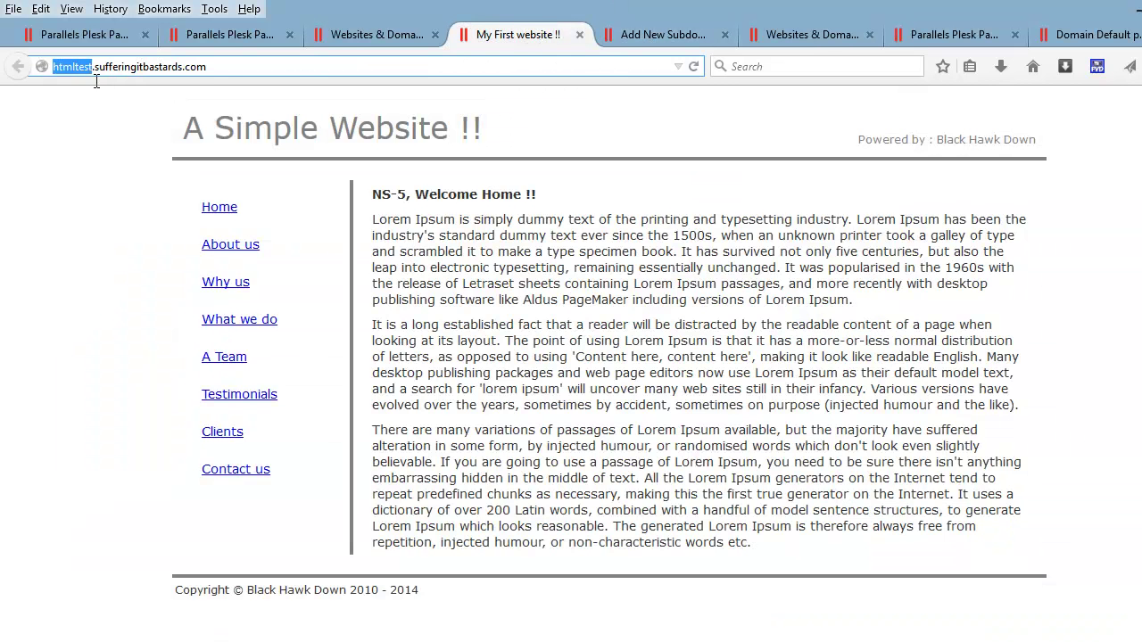
pyautogui.click(257, 72)
pyautogui.hotkey('ctrl', 'a')
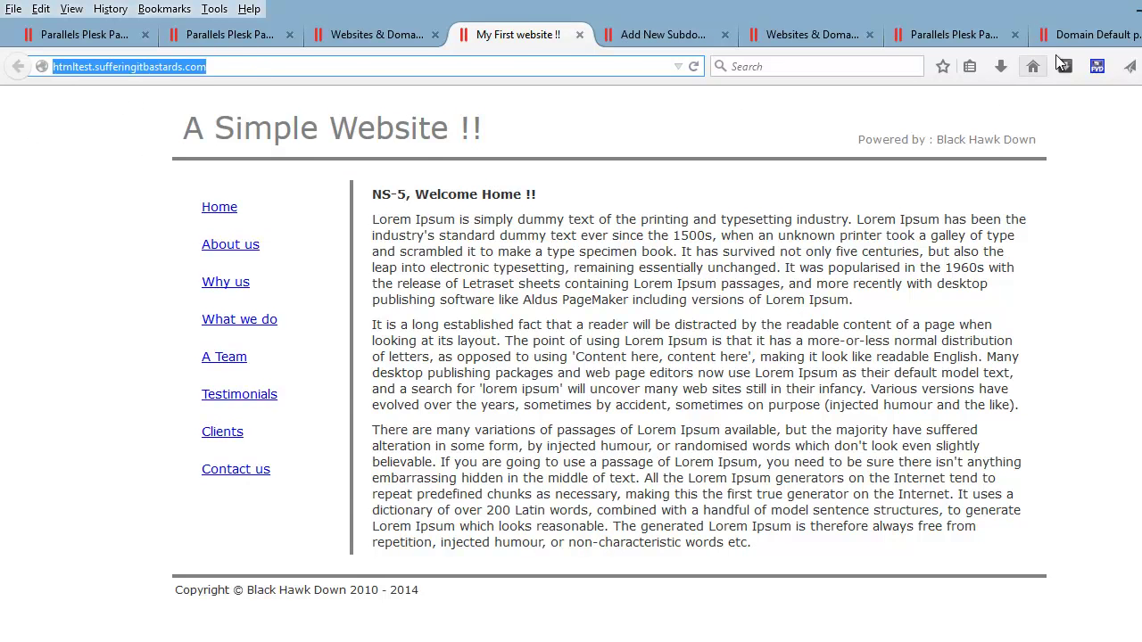
pyautogui.click(1079, 40)
pyautogui.click(695, 67)
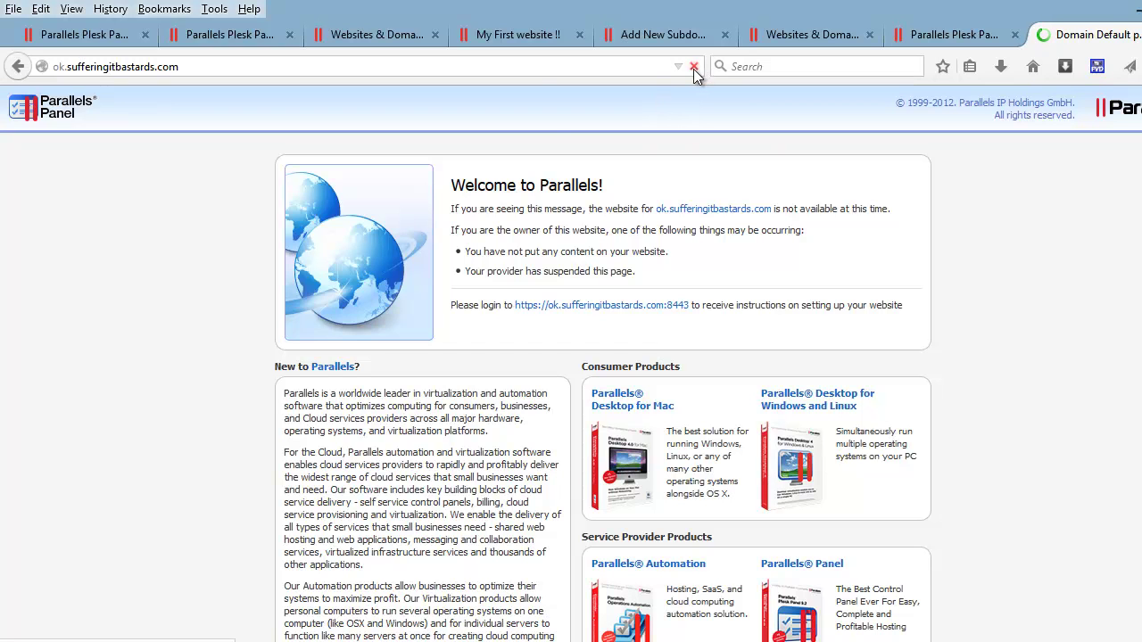